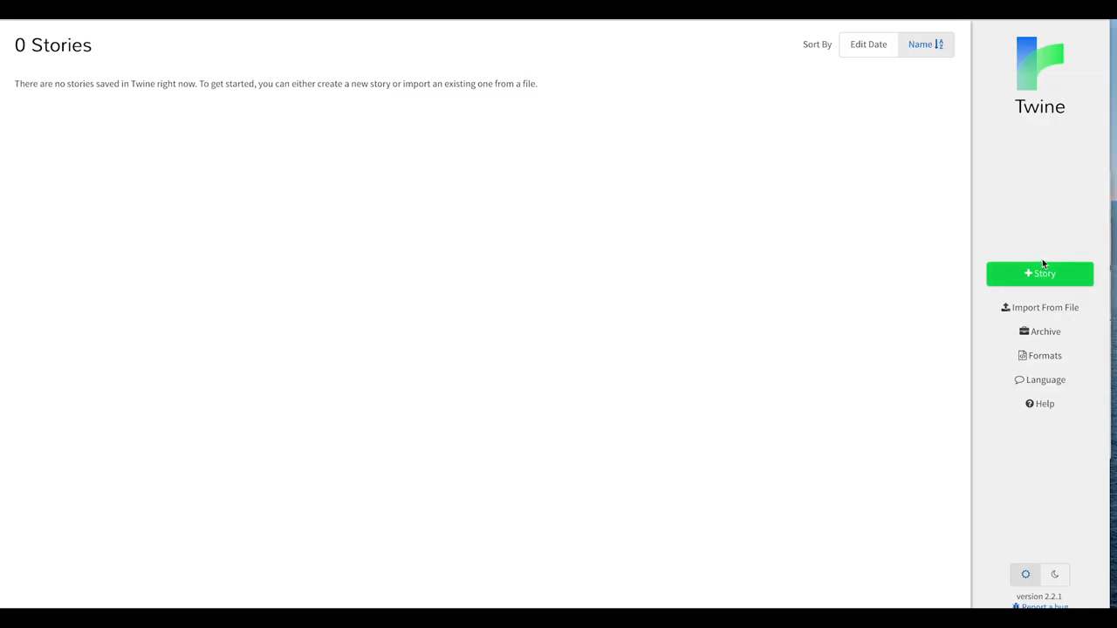
Step: Create a new story named "Dark and Stormy Night"
{"action": "left_click", "coordinate": [1044, 273]}
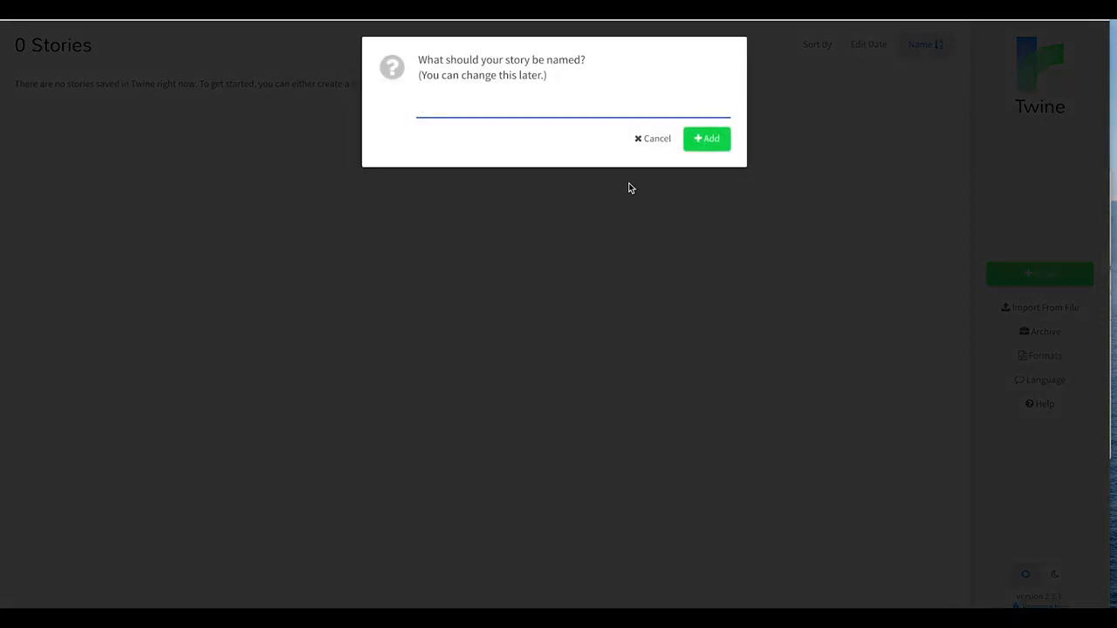
{"action": "type", "text": "Dark and Stormy Night"}
{"action": "left_click", "coordinate": [712, 141]}
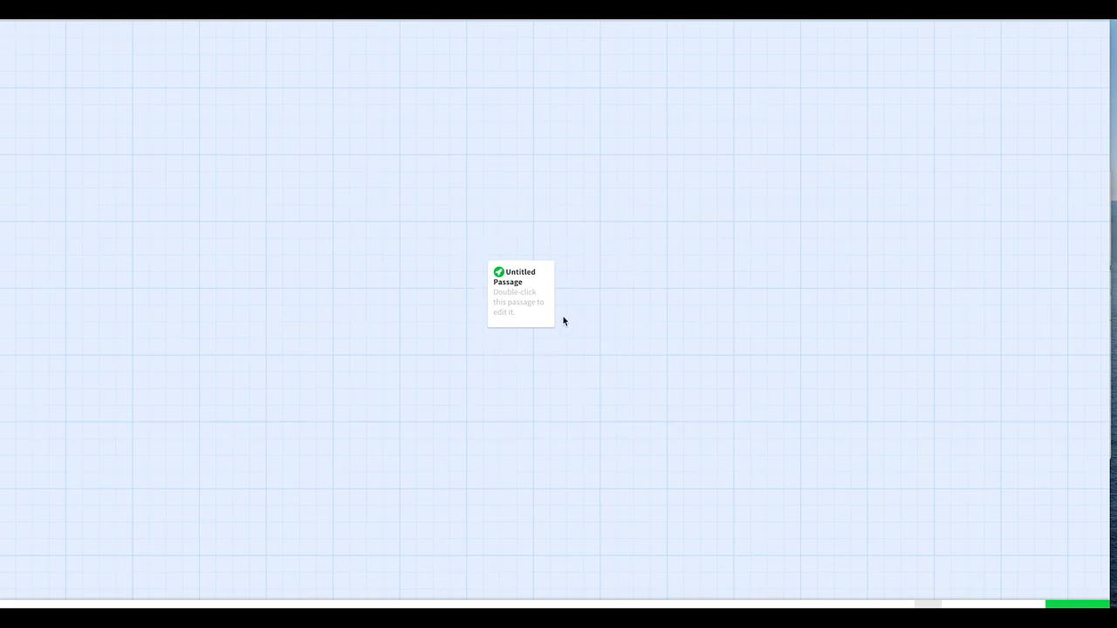
Step: Open the untitled passage for editing and replace its placeholder text with "It is a dark and stormy night. Well"
{"action": "left_click", "coordinate": [524, 284]}
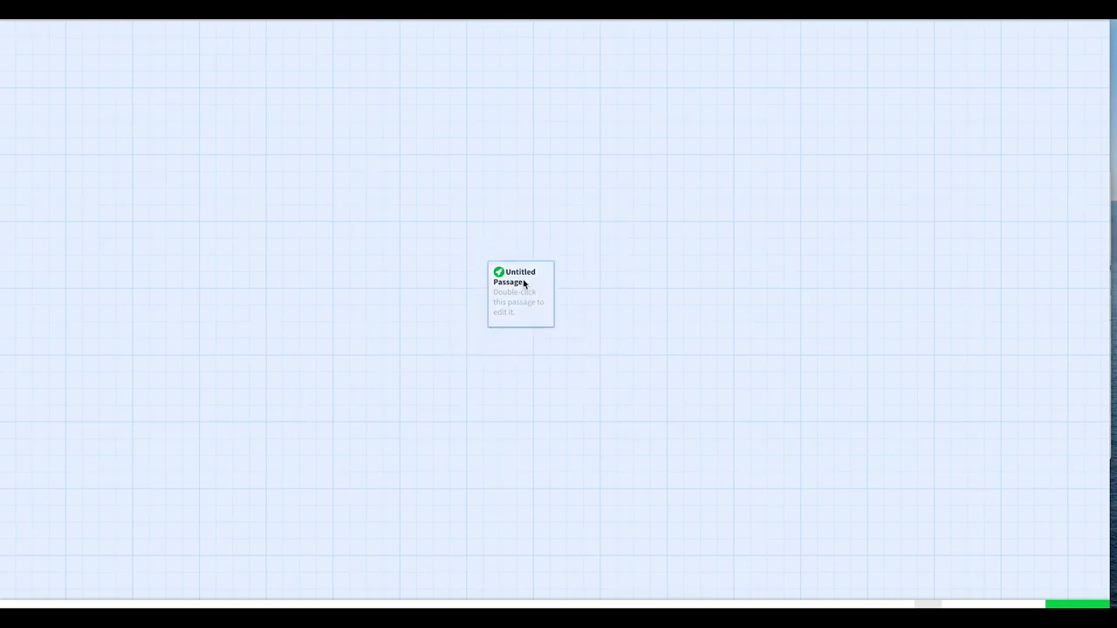
{"action": "double_click", "coordinate": [524, 283]}
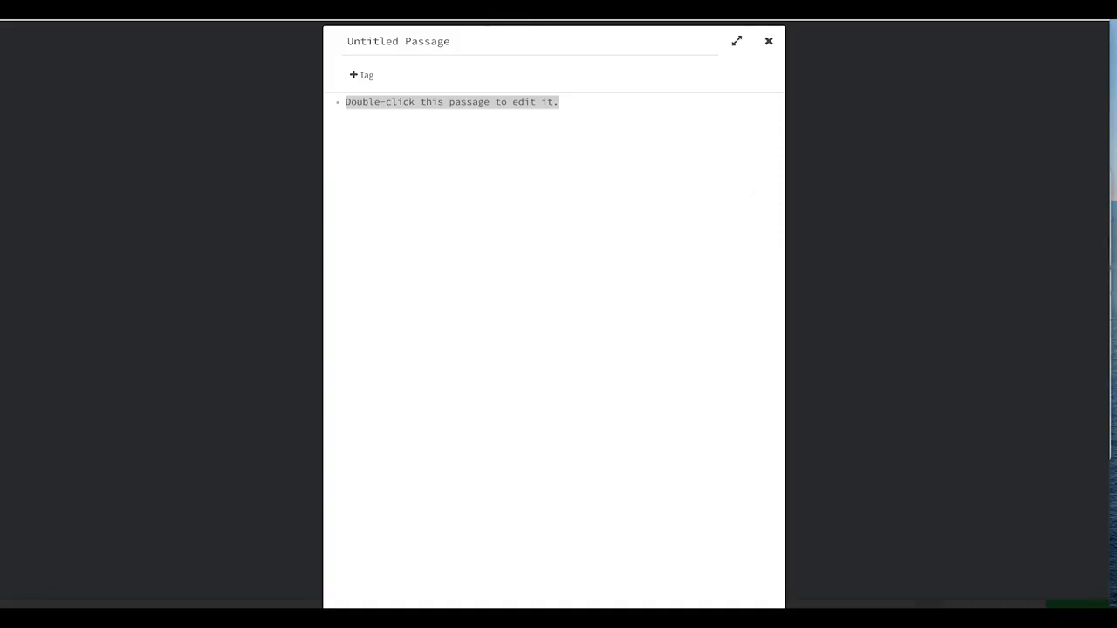
{"action": "double_click", "coordinate": [366, 94]}
{"action": "left_click", "coordinate": [367, 94]}
{"action": "left_click_drag", "start_coordinate": [560, 95], "coordinate": [295, 88]}
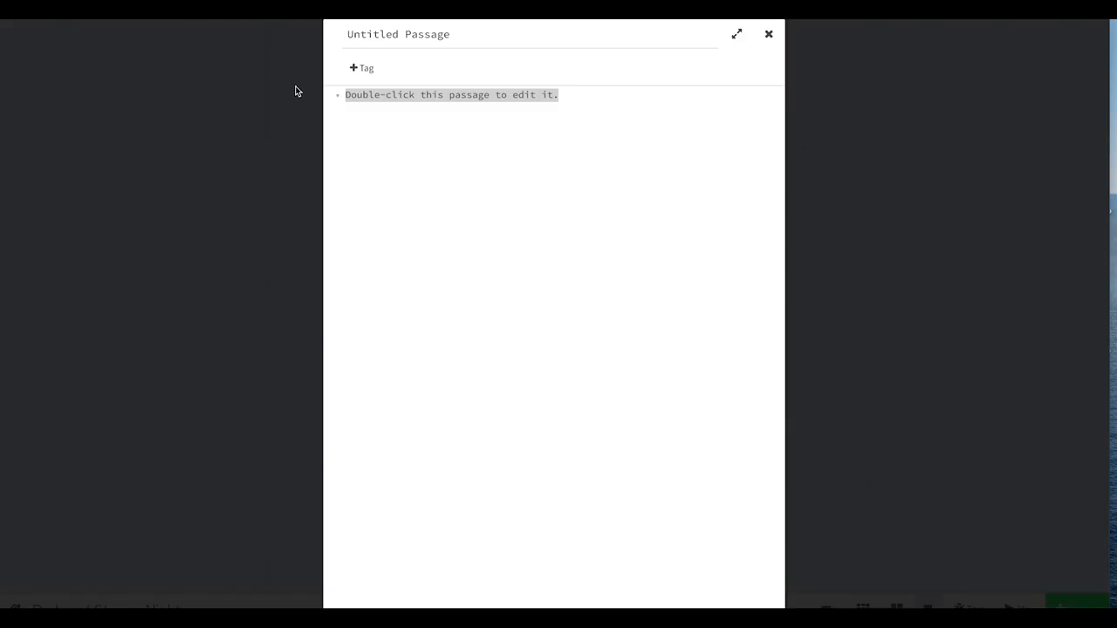
{"action": "type", "text": "It"}
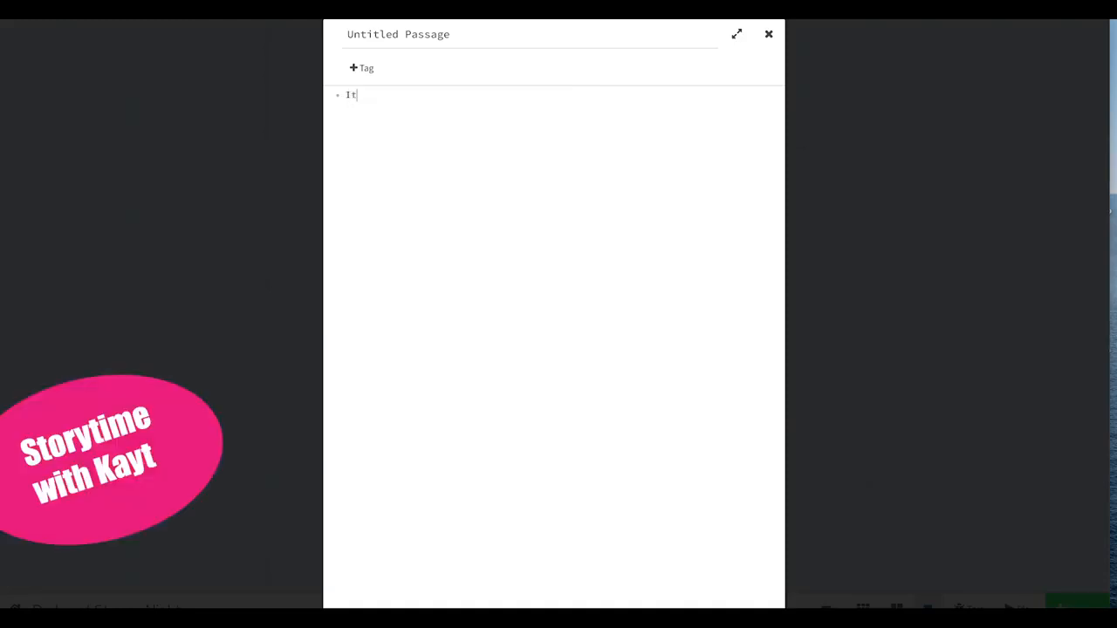
{"action": "type", "text": " is a dark and stormy night. Well"}
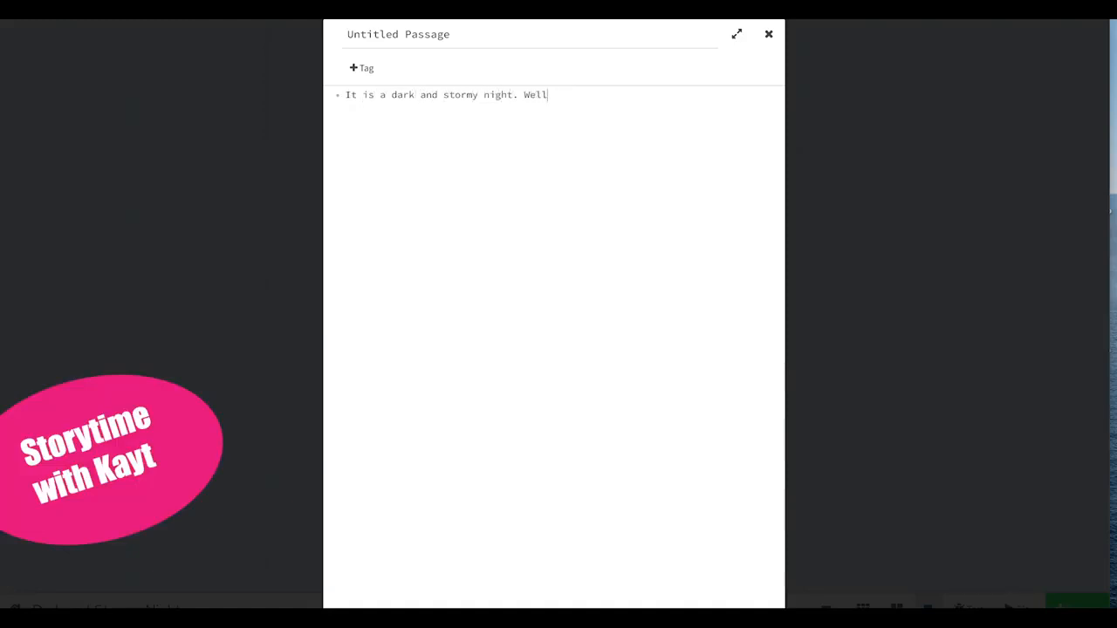
Step: Continue the opening paragraph with ", it's almost dark - more dusky, with the sun glowing behind the clouds at the horizon. So it's dark -adjacent."
{"action": "type", "text": ", it's almost dark - more dusky, with the sun "}
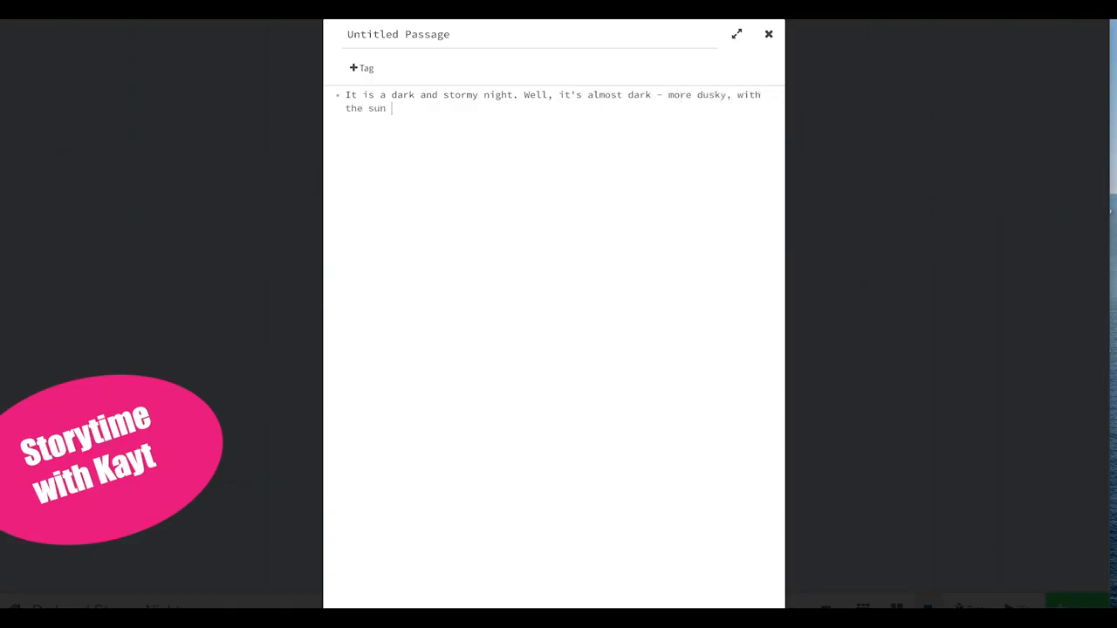
{"action": "type", "text": "glowing behind the clouds at the "}
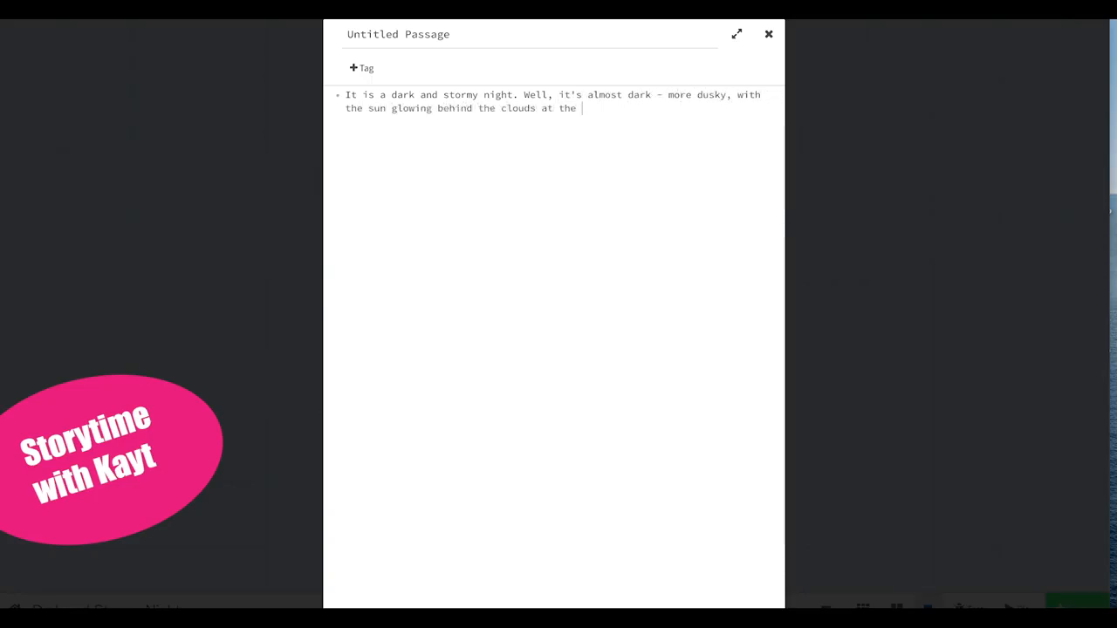
{"action": "type", "text": "horizon. So it's dark -adjacent. "}
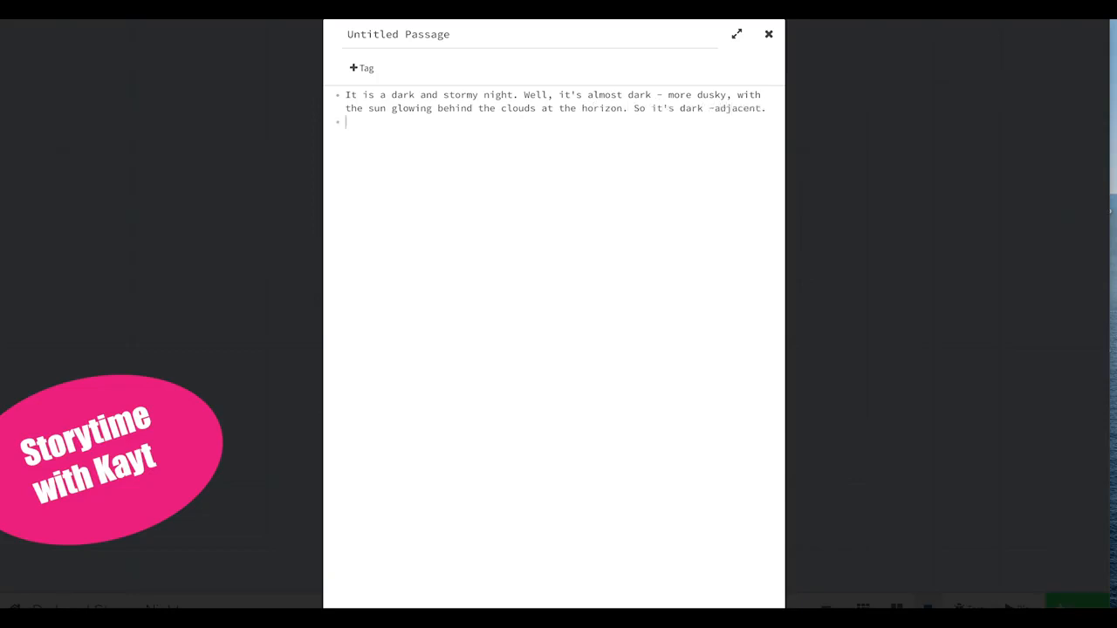
Step: Begin paragraph two: "And it's relatively stormy. there are no chunks of hail raining down, or booming claps of thunder, or bolts of lightning hurled from the"
{"action": "type", "text": "And it's relatively stormy. t"}
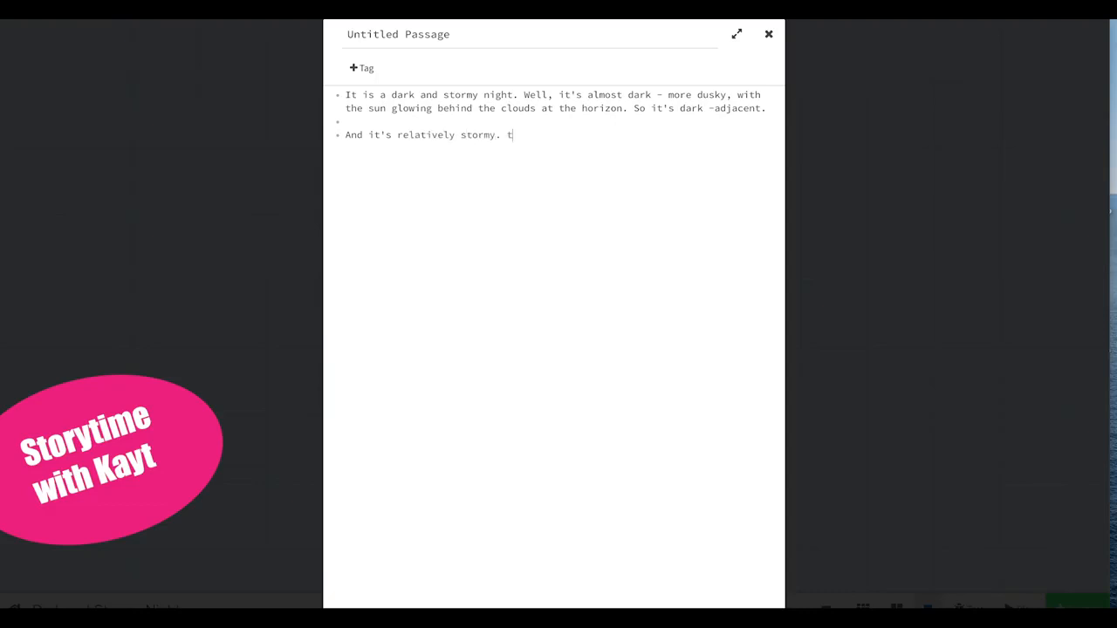
{"action": "type", "text": "here are no chunks of hail "}
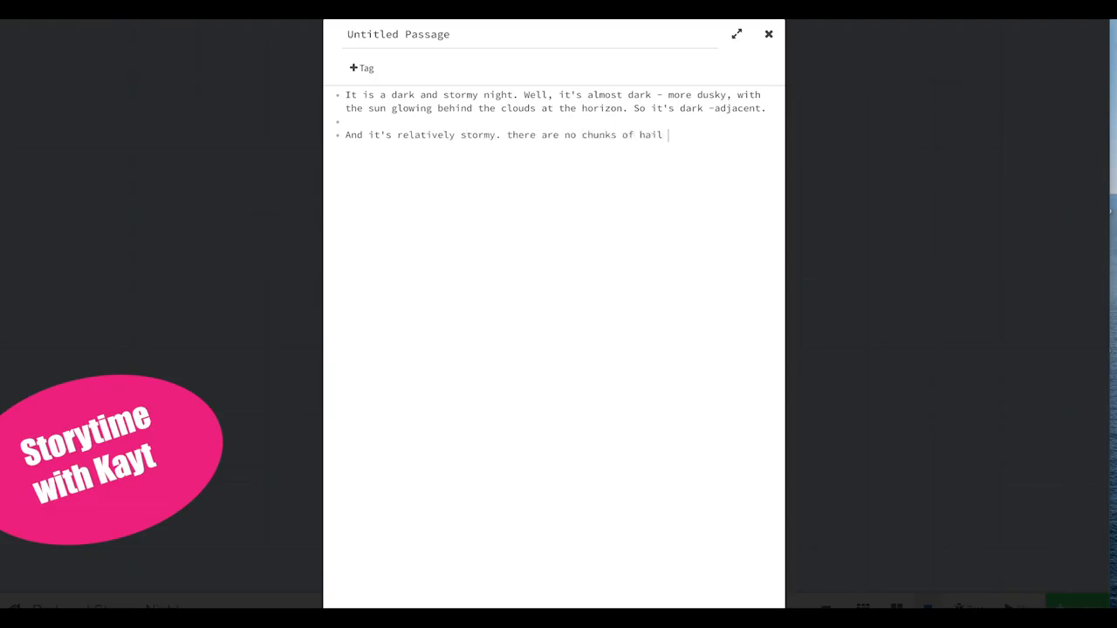
{"action": "type", "text": "raining down, or booming claps of t"}
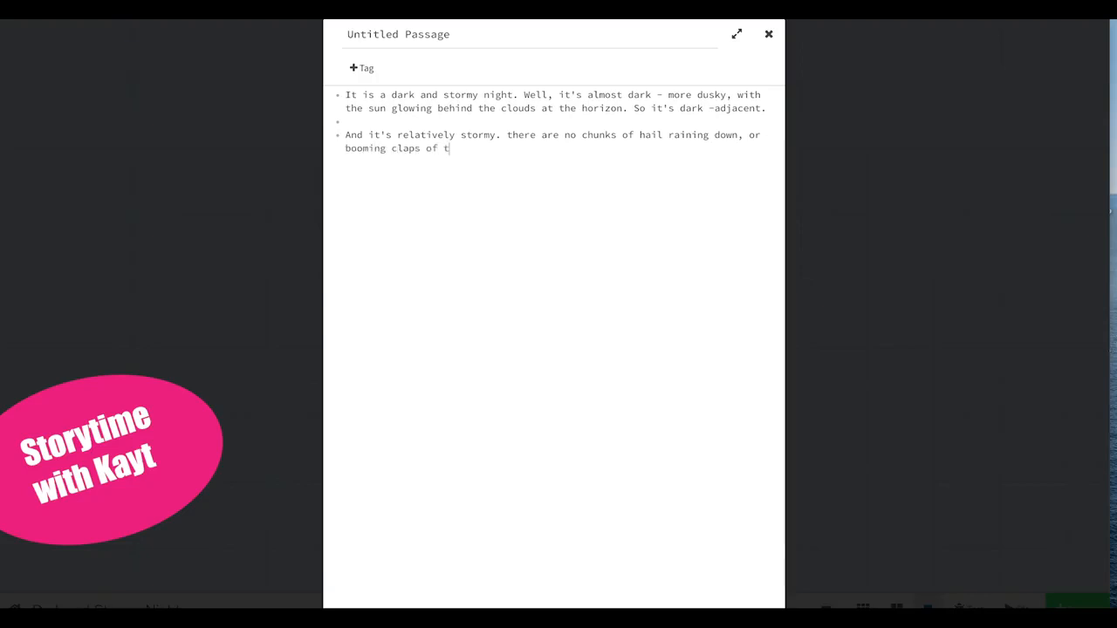
{"action": "type", "text": "hunder, or bolts of light"}
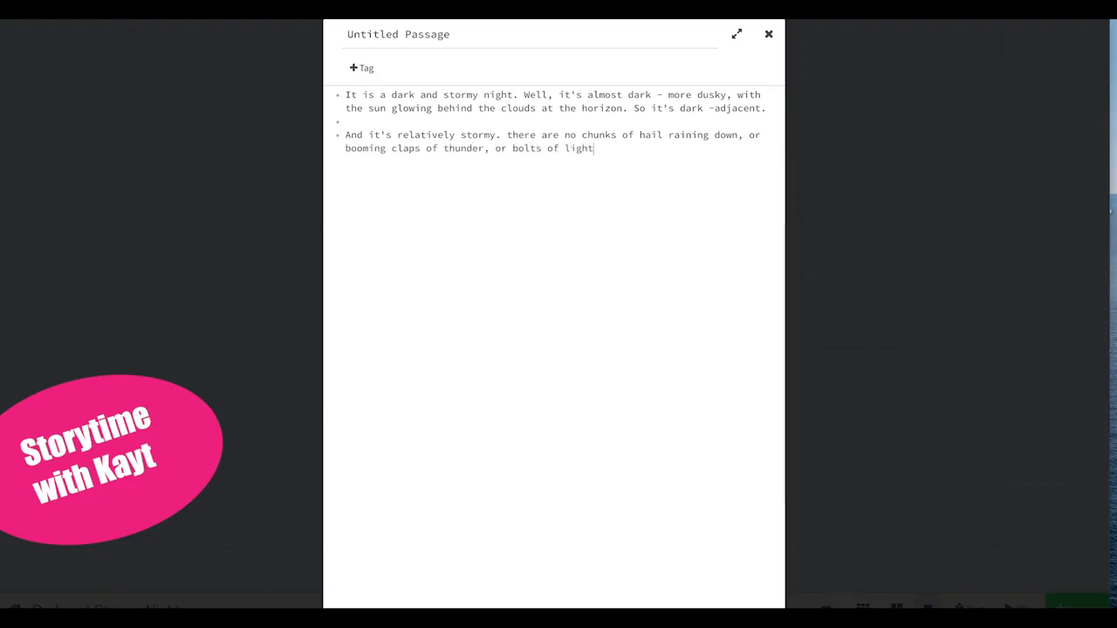
{"action": "type", "text": "ning hurled from the"}
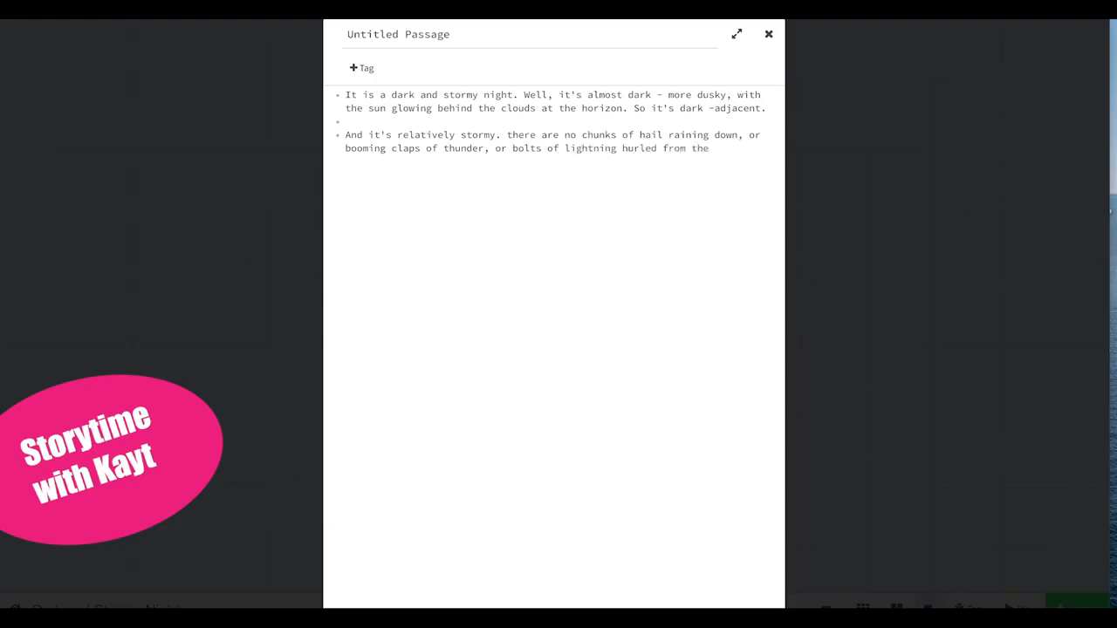
Step: Continue the second paragraph with "heavens by irritable Gods who missed breakfast. It's definitely not a hurricane, or a tropical storm - goodness!"
{"action": "type", "text": " heavens by irritable"}
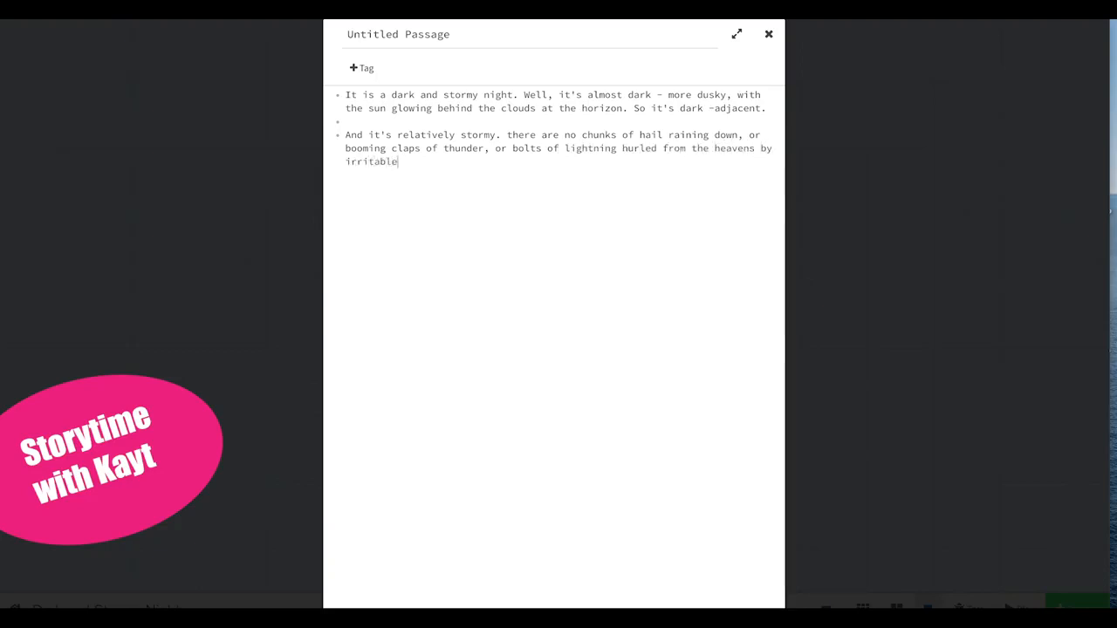
{"action": "type", "text": " Gods who missed breakf"}
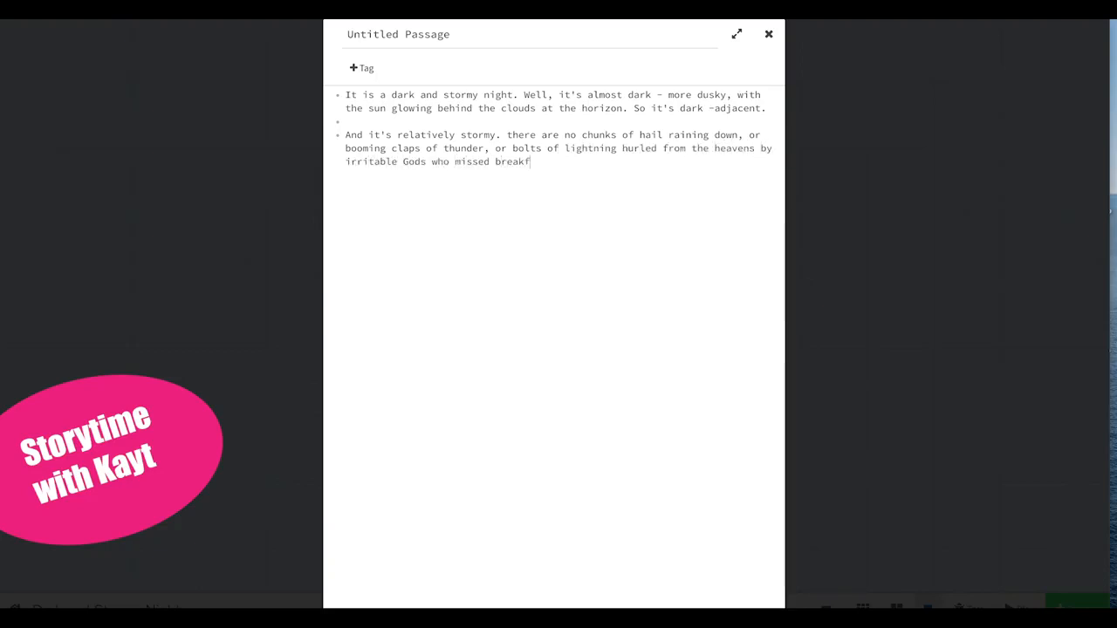
{"action": "type", "text": "ast. It's definitely "}
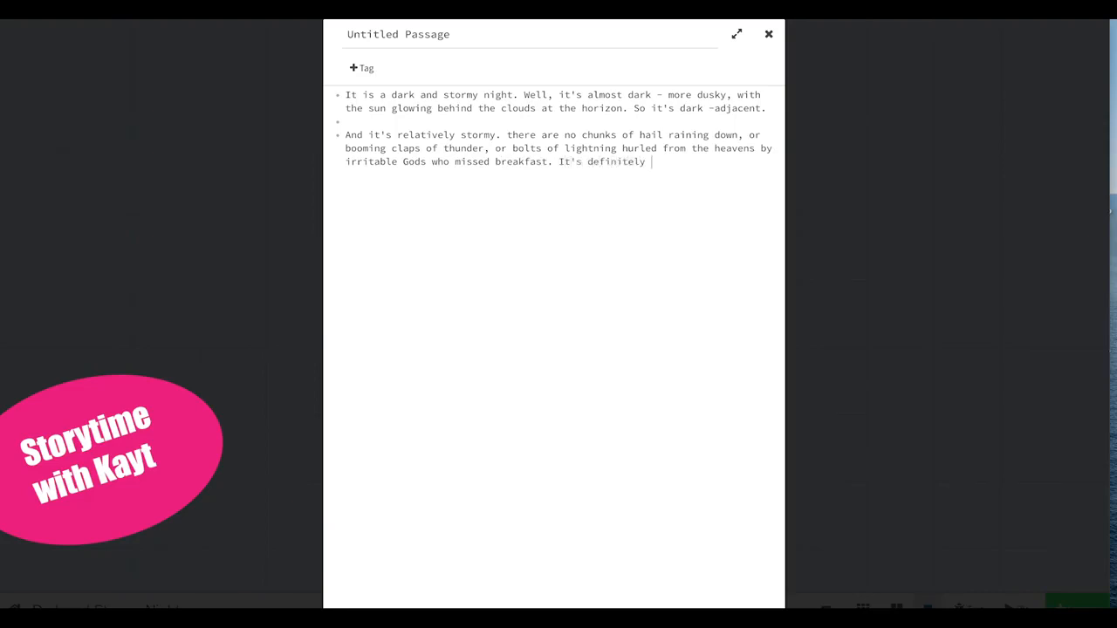
{"action": "type", "text": "not a hurricane, or a tropical storm - good"}
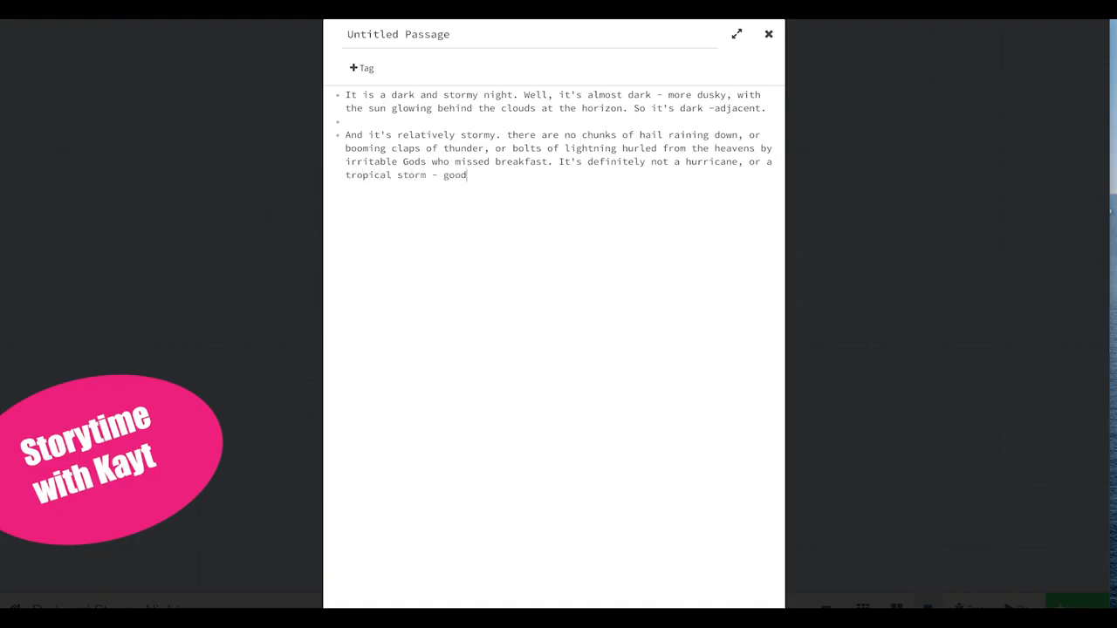
Step: Finish the second paragraph with "There's not even wind enough to topple a plastic dollar store garden gnome, let alone your collection of sturdy stone fellows!"
{"action": "type", "text": "ness! There's not even wind enough to topple a plastic dollar stoo"}
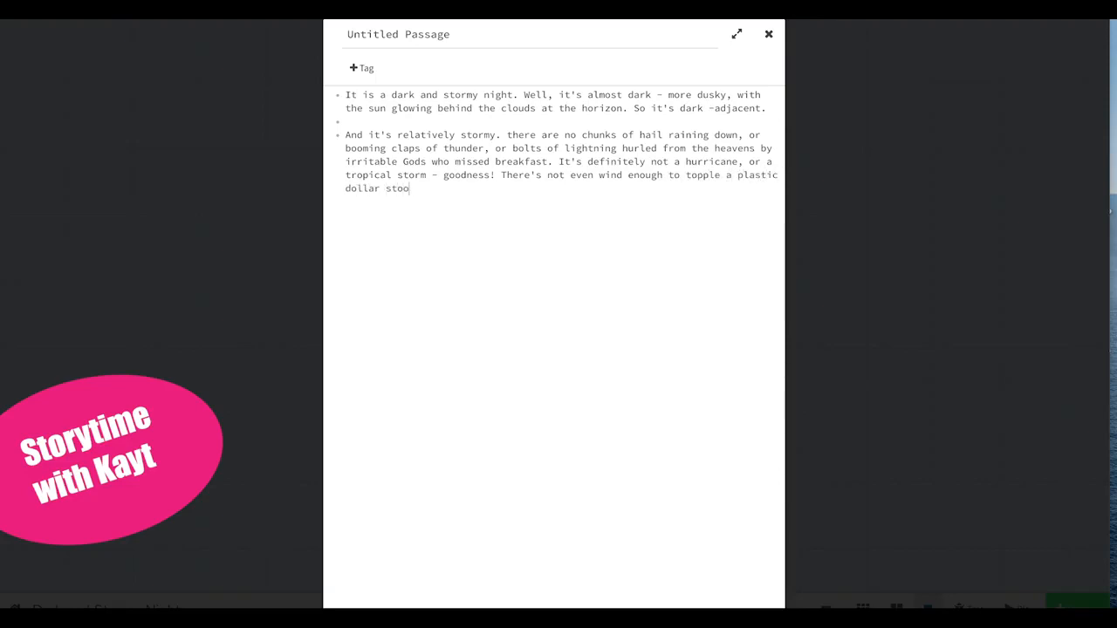
{"action": "key", "text": "BackSpace"}
{"action": "type", "text": "re garden gnome, let alone your collection of stur"}
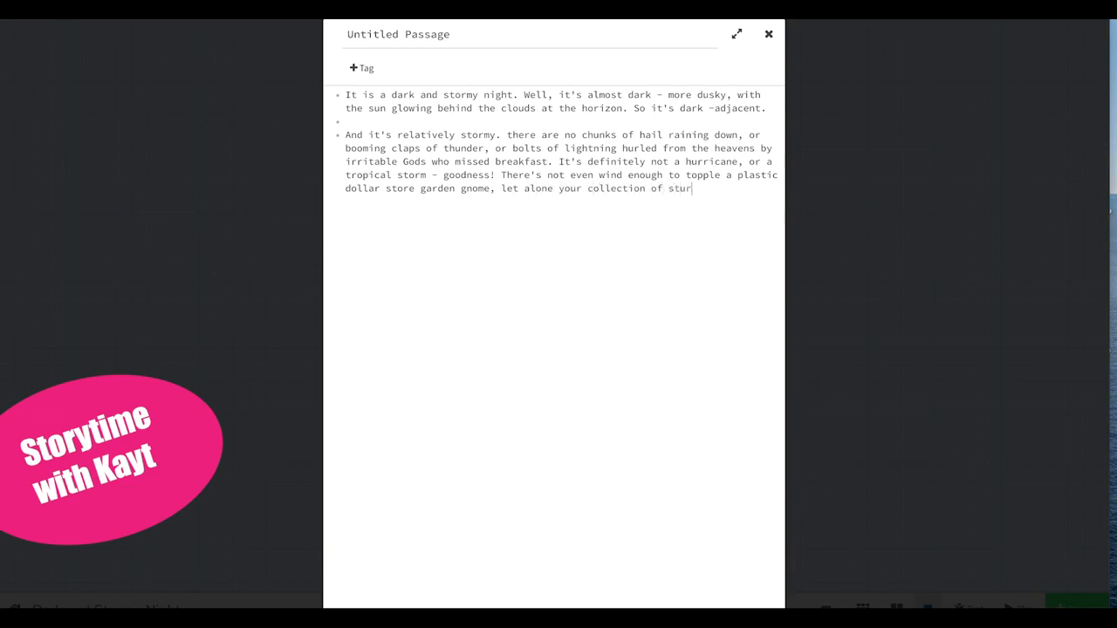
{"action": "type", "text": "dy stone fellows!"}
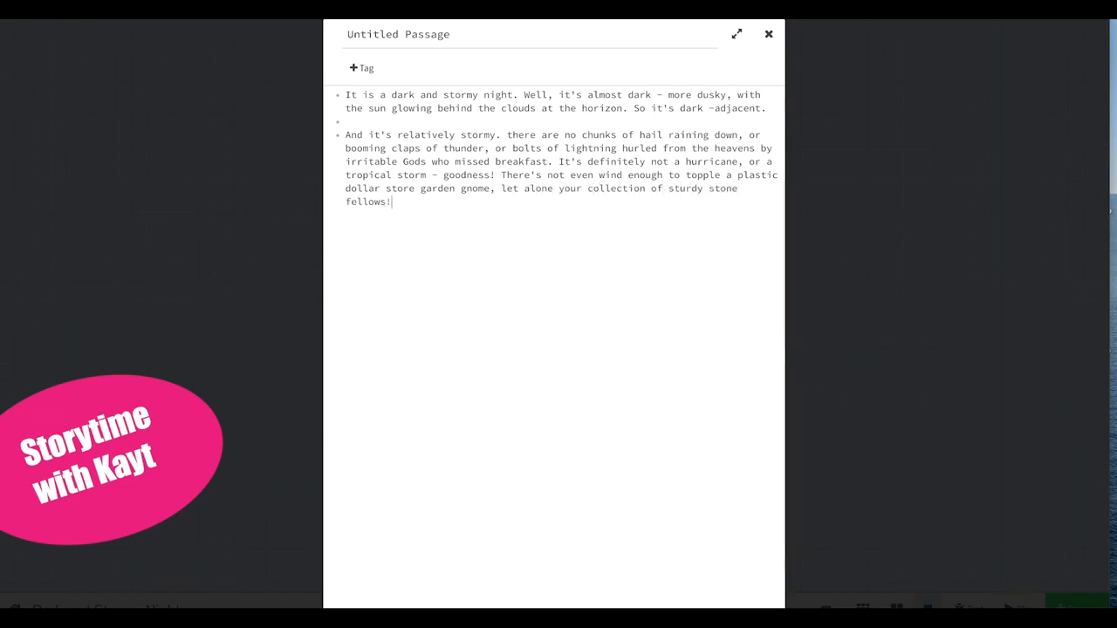
Step: Add a third paragraph reading "But it is raining a bit and dark-ish and that's still unpleasant."
{"action": "key", "text": "Return"}
{"action": "key", "text": "Return"}
{"action": "type", "text": "But it is raining a bit and "}
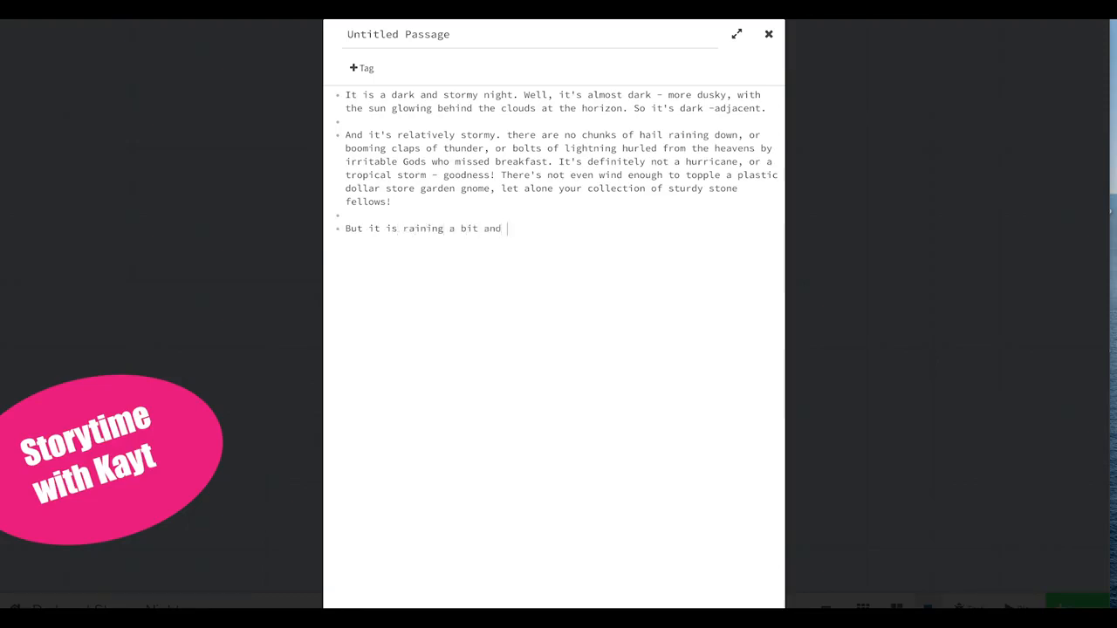
{"action": "type", "text": "dark-ish and that's still unpleasant."}
Step: Start a fourth paragraph with "Despite this unpleasantness, there is a real possibility that you'll need to leave the house."
{"action": "key", "text": "Return"}
{"action": "key", "text": "Return"}
{"action": "type", "text": "Despite this unp"}
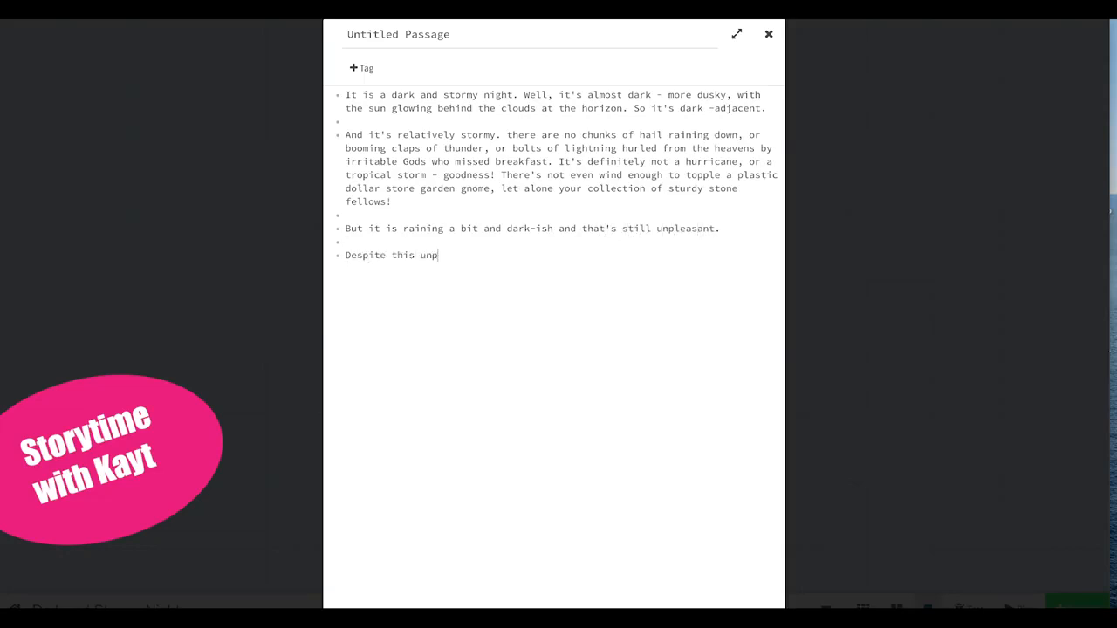
{"action": "type", "text": "leasantness, there is a real possibility"}
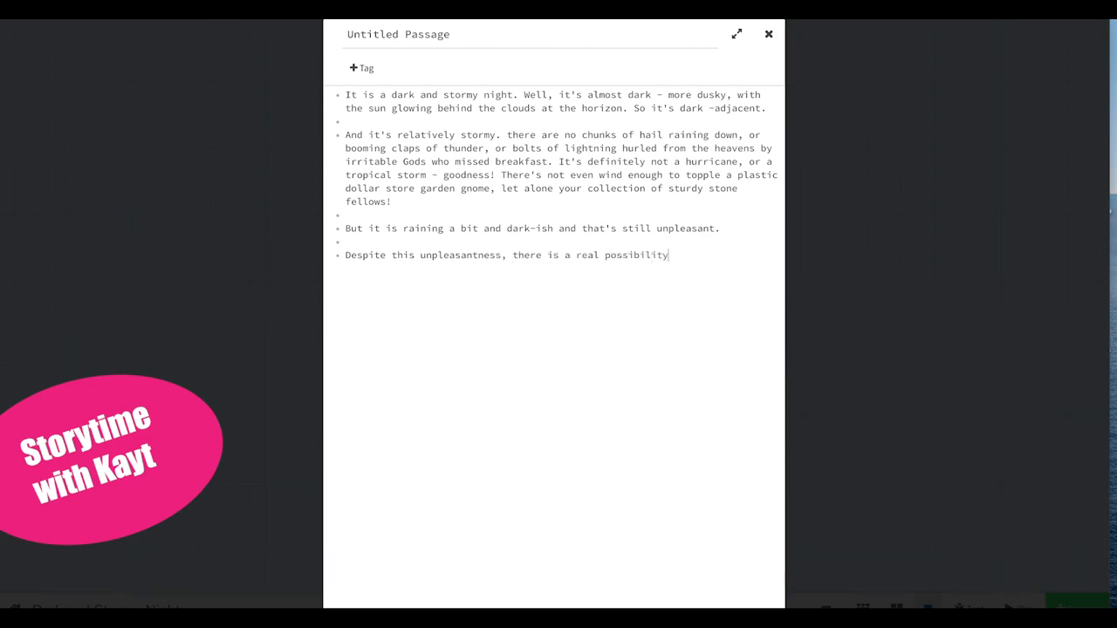
{"action": "type", "text": " that you'll need to leave the house. Your stoma"}
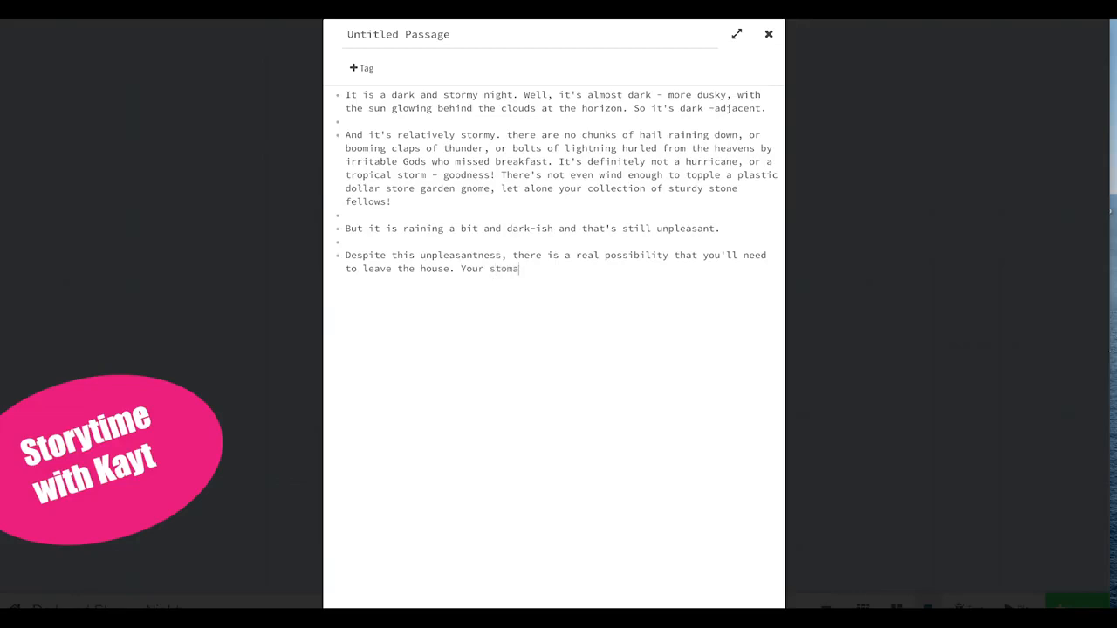
Step: Finish the fourth paragraph with "Your stomach is grumbling and you need to run to the market because your refrigerator and cupboards are bare."
{"action": "type", "text": "ch is grumbling and you need to"}
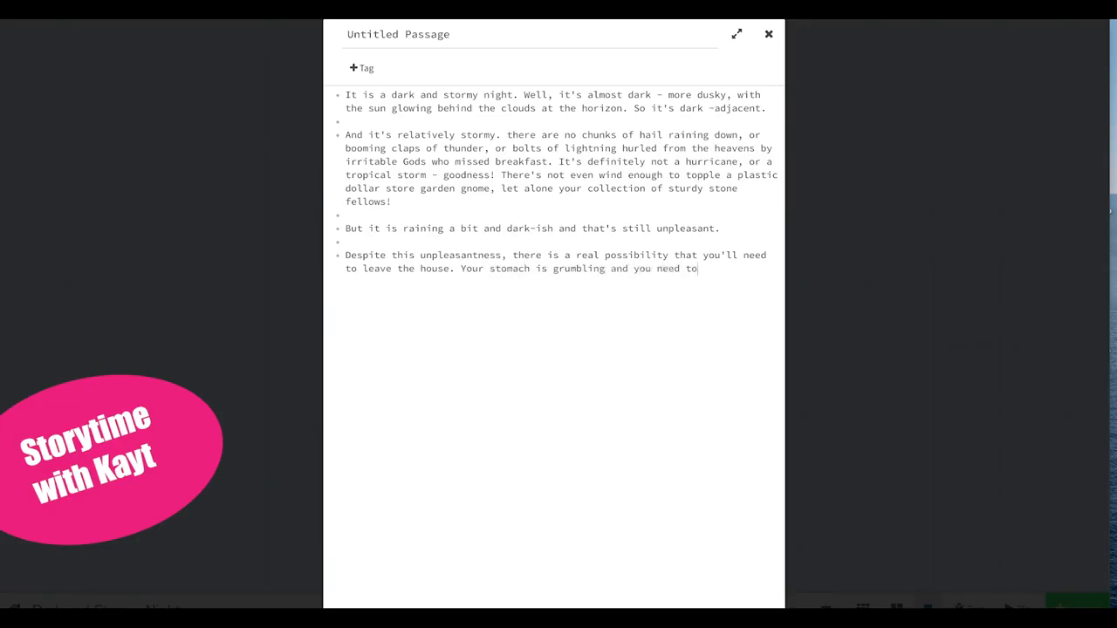
{"action": "type", "text": " run to the market because y"}
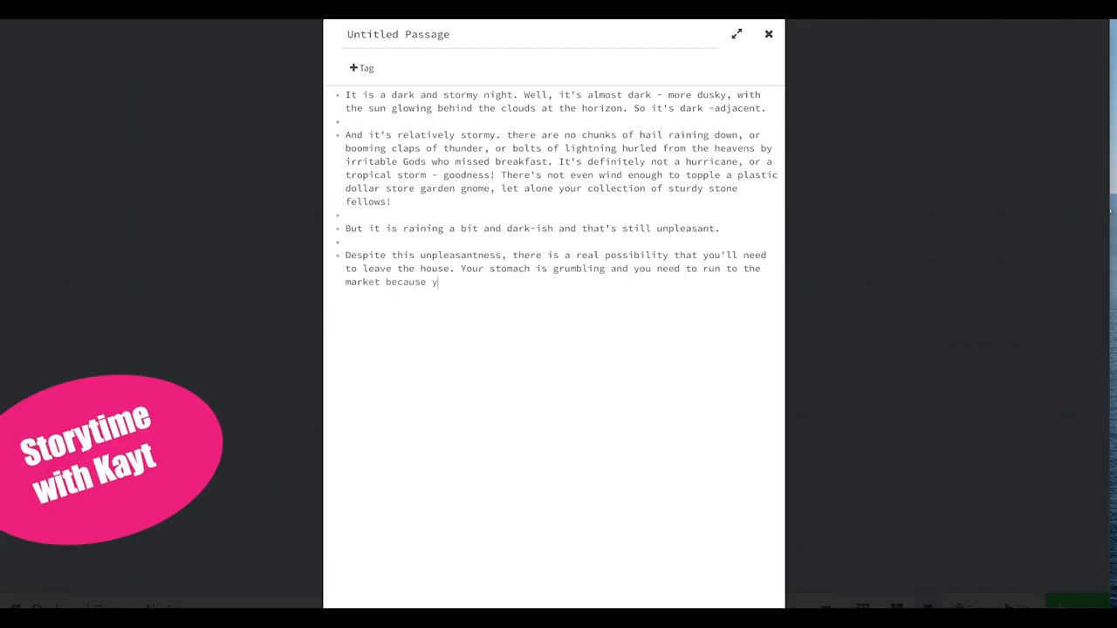
{"action": "type", "text": "our refrigeratior and cup"}
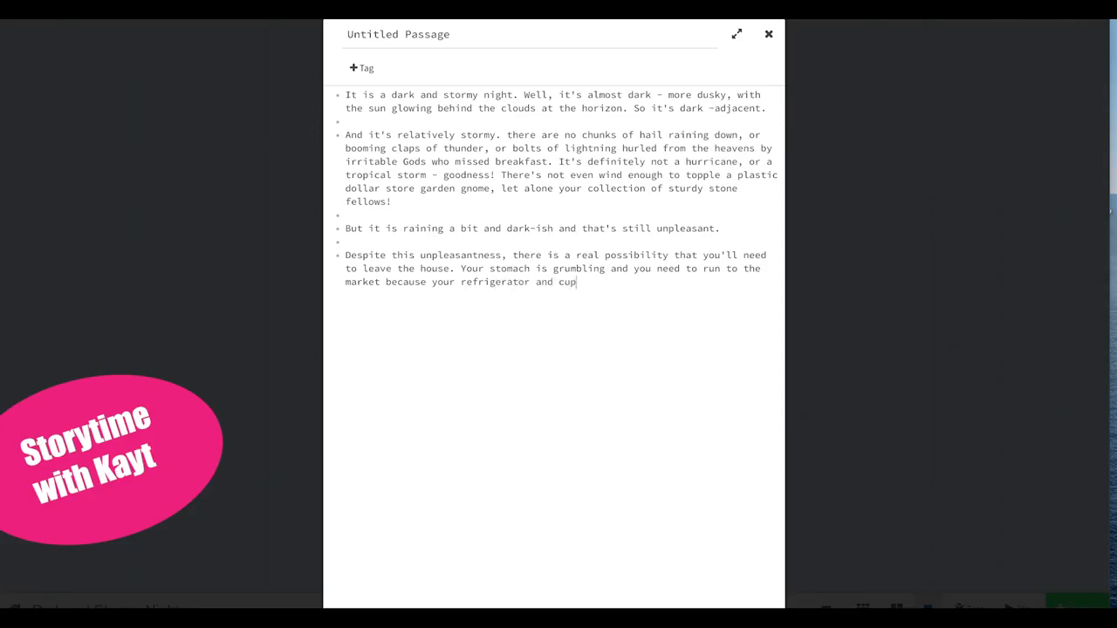
{"action": "type", "text": "boards are bare."}
Step: Add the paragraph "Really . . . there's nothing in your kitchen but a sad, old box of baking soda at the back of the fridge."
{"action": "key", "text": "Return"}
{"action": "key", "text": "Return"}
{"action": "type", "text": "Really . . . there's nothing i"}
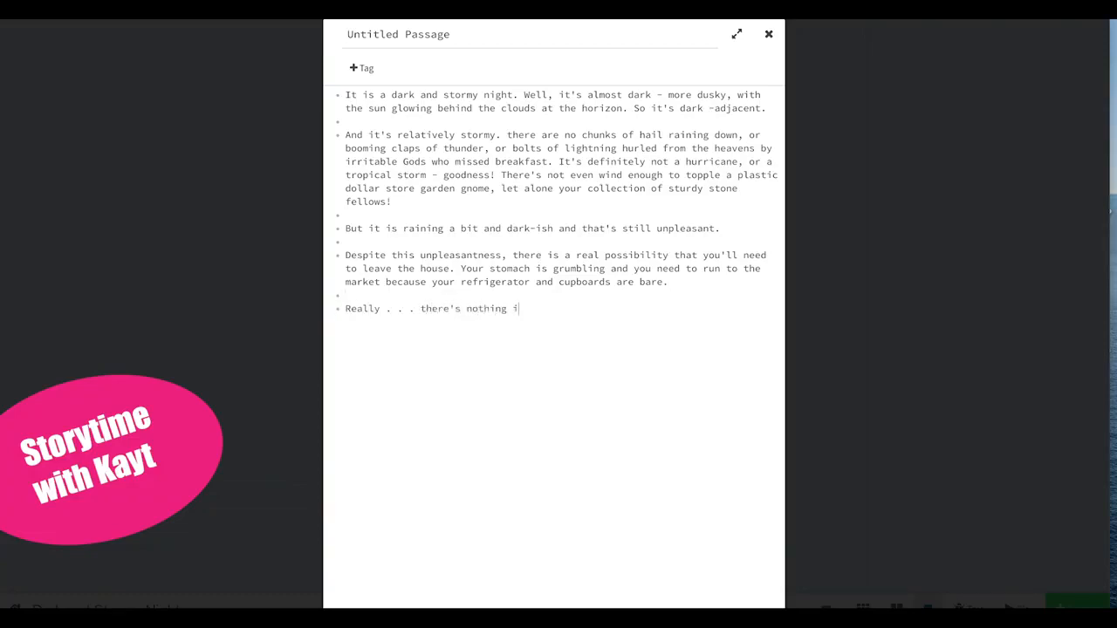
{"action": "type", "text": "n your kitchen but a sad, old box of baking soda"}
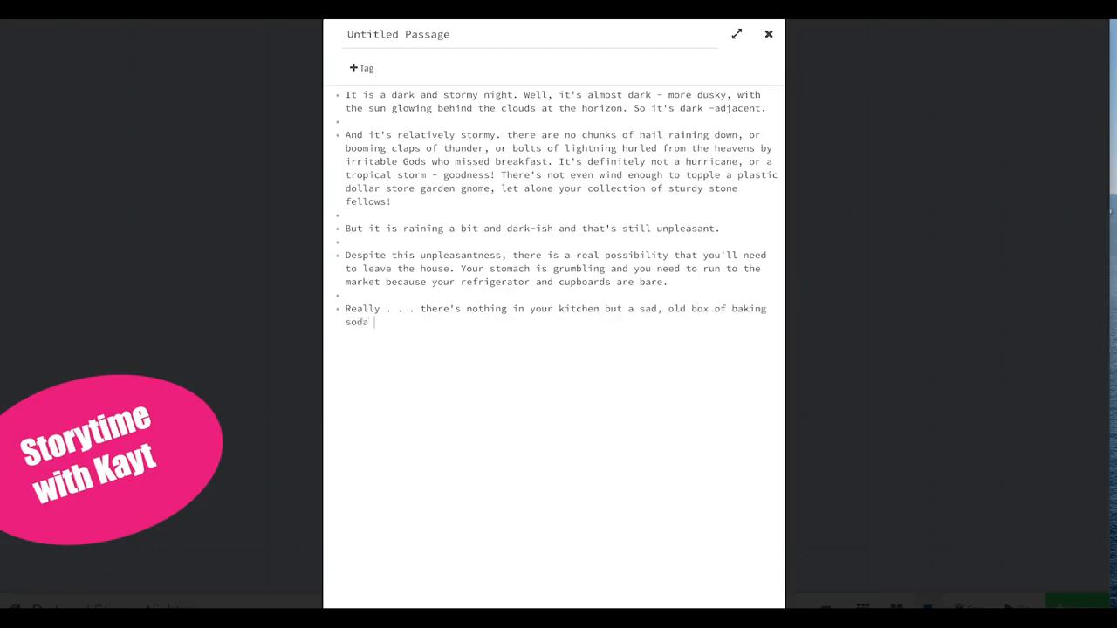
{"action": "type", "text": " at the back of the fridge."}
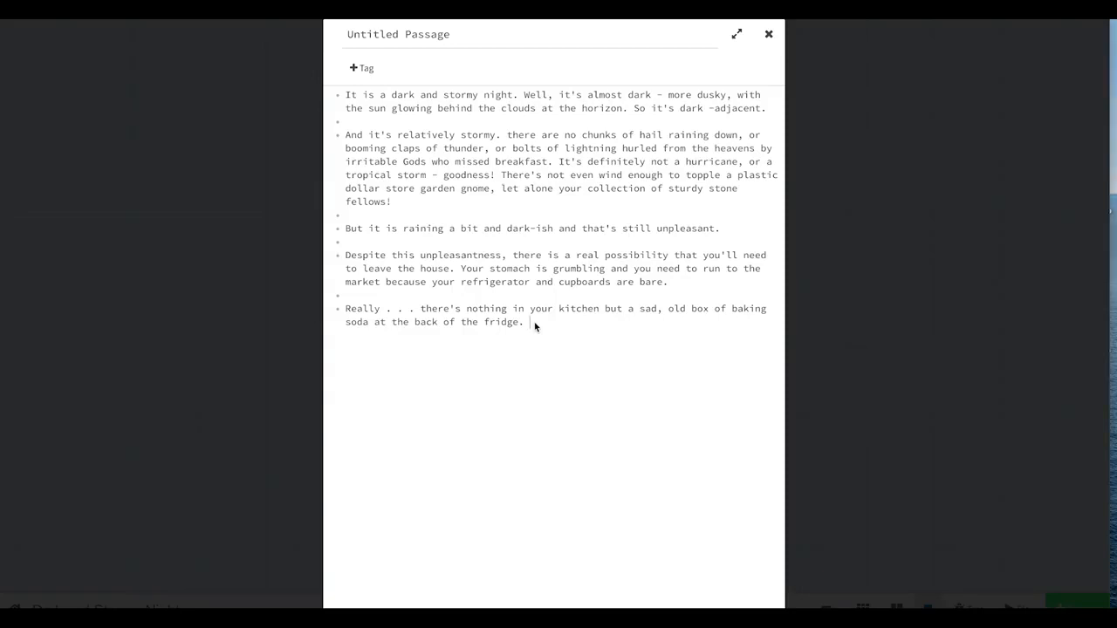
Step: Add separate lines "What's a bit of rain?" and "Ugh. You hate getting wet. You just order a pizza. The delivery service can do the rain."
{"action": "key", "text": "Return"}
{"action": "key", "text": "Return"}
{"action": "type", "text": "What's a bit of rain?  Ugh. You hate "}
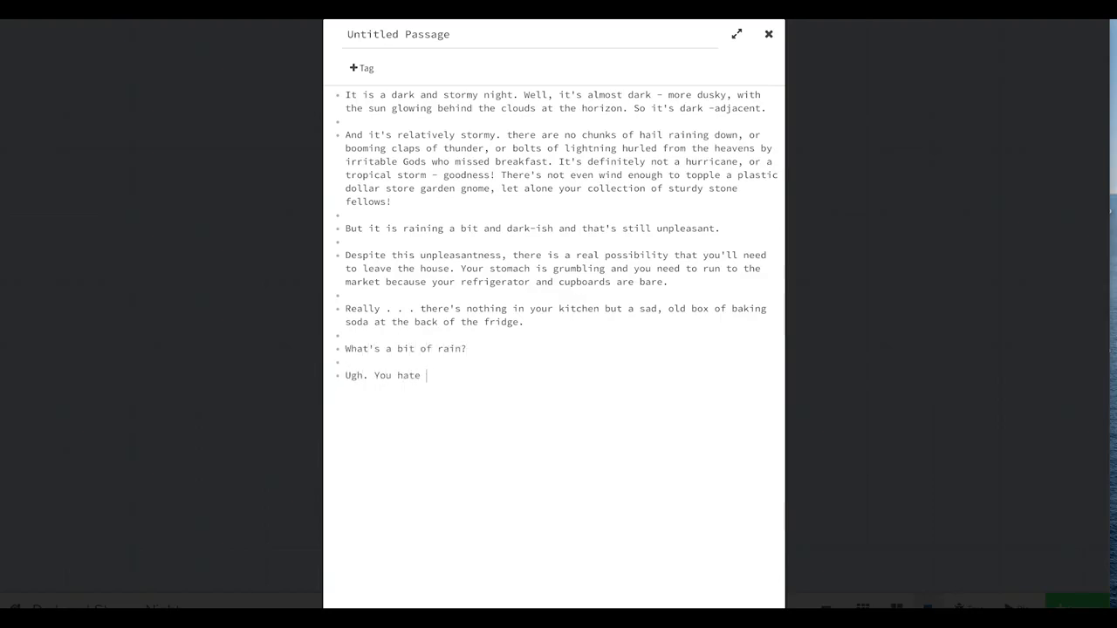
{"action": "type", "text": "getting wet. You just order a pizza. The di"}
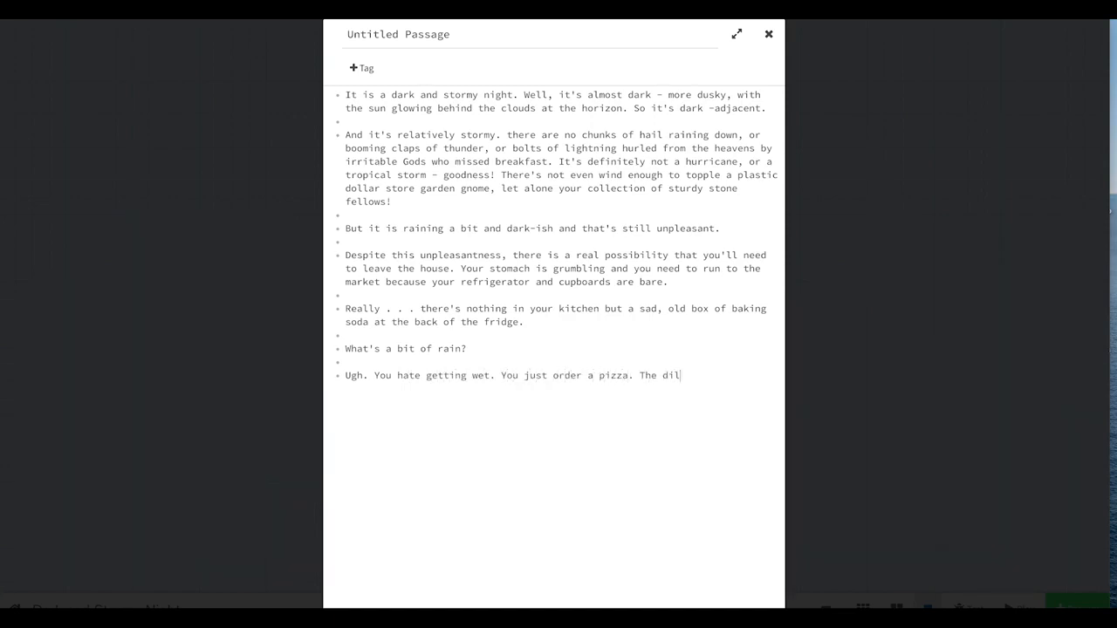
{"action": "key", "text": "BackSpace"}
{"action": "type", "text": "elivery service can do the rain."}
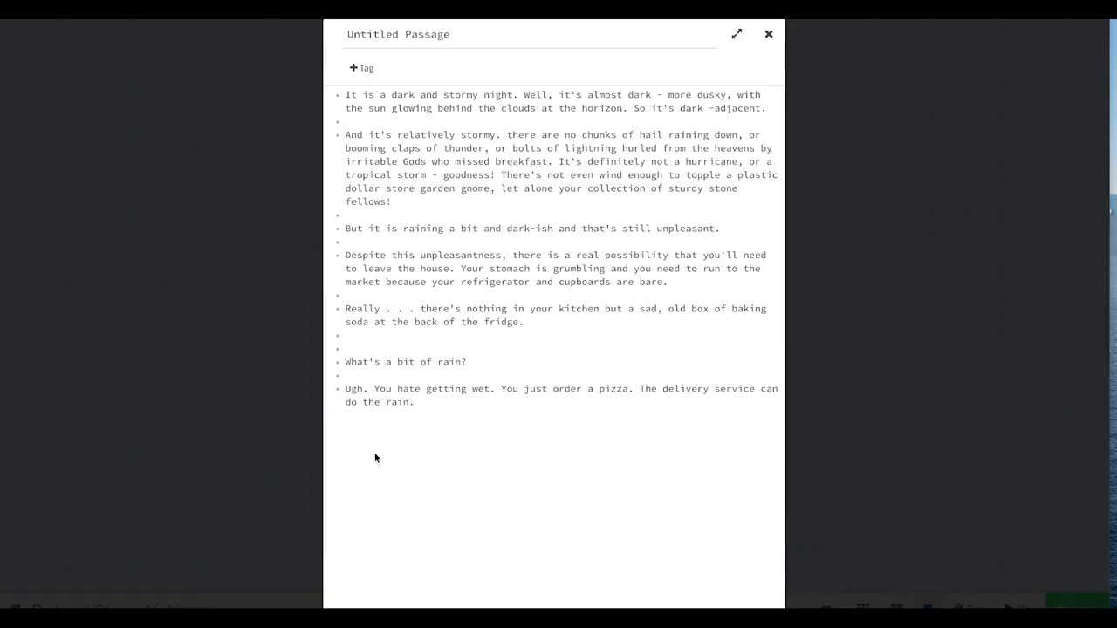
Step: Turn the line "What's a bit of rain?" into a passage link by enclosing it in double square brackets
{"action": "double_click", "coordinate": [347, 363]}
{"action": "left_click", "coordinate": [347, 363]}
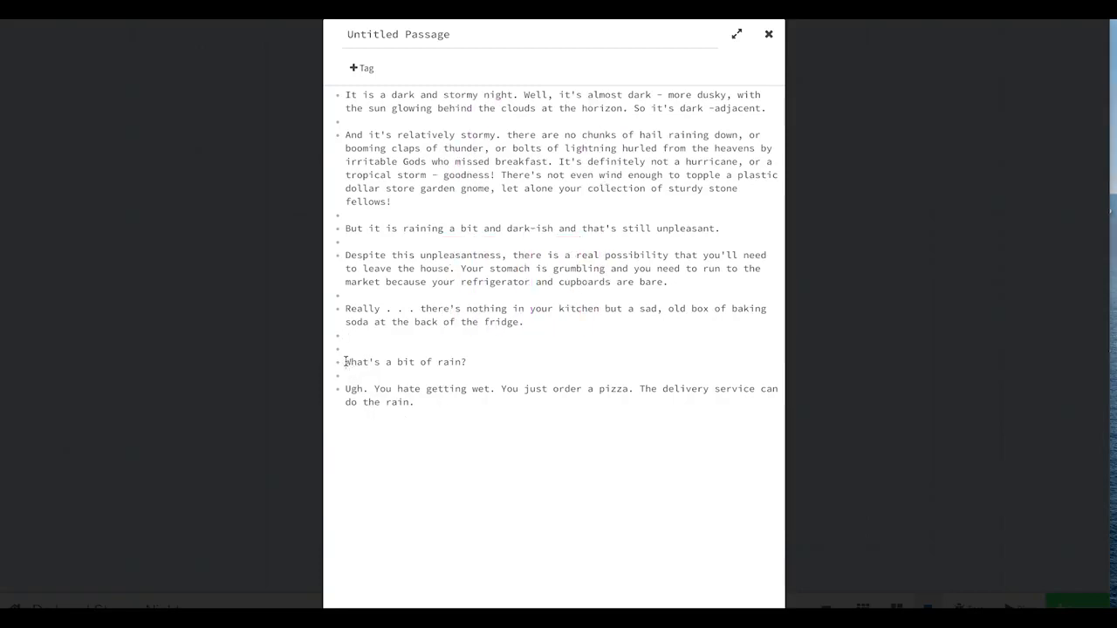
{"action": "type", "text": "{{"}
{"action": "key", "text": "BackSpace"}
{"action": "key", "text": "BackSpace"}
{"action": "type", "text": "[["}
{"action": "left_click", "coordinate": [482, 361]}
{"action": "type", "text": "]]"}
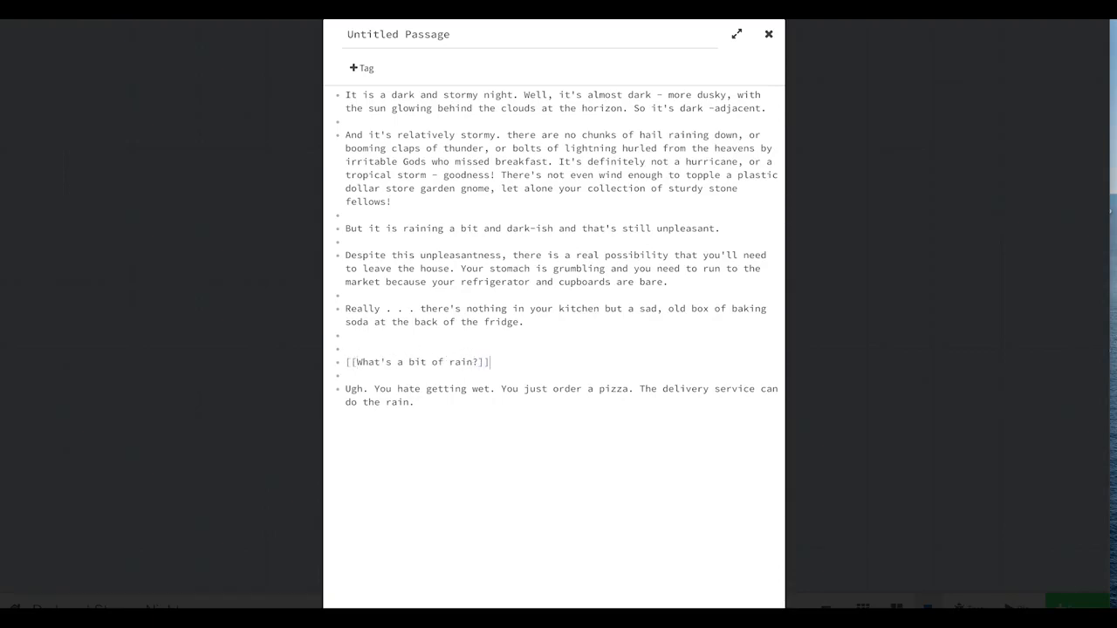
Step: Make the "Ugh. You hate getting wet..." choice a double-bracketed link as well and close the passage editor
{"action": "left_click", "coordinate": [416, 403]}
{"action": "type", "text": "]]"}
{"action": "left_click", "coordinate": [345, 388]}
{"action": "type", "text": "[["}
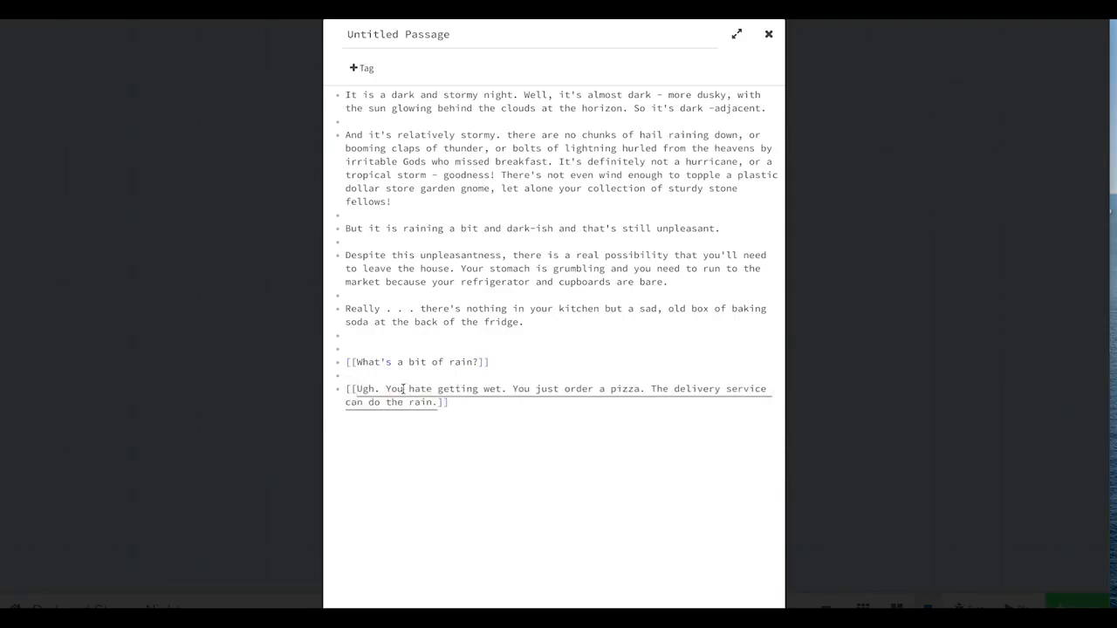
{"action": "left_click", "coordinate": [480, 414]}
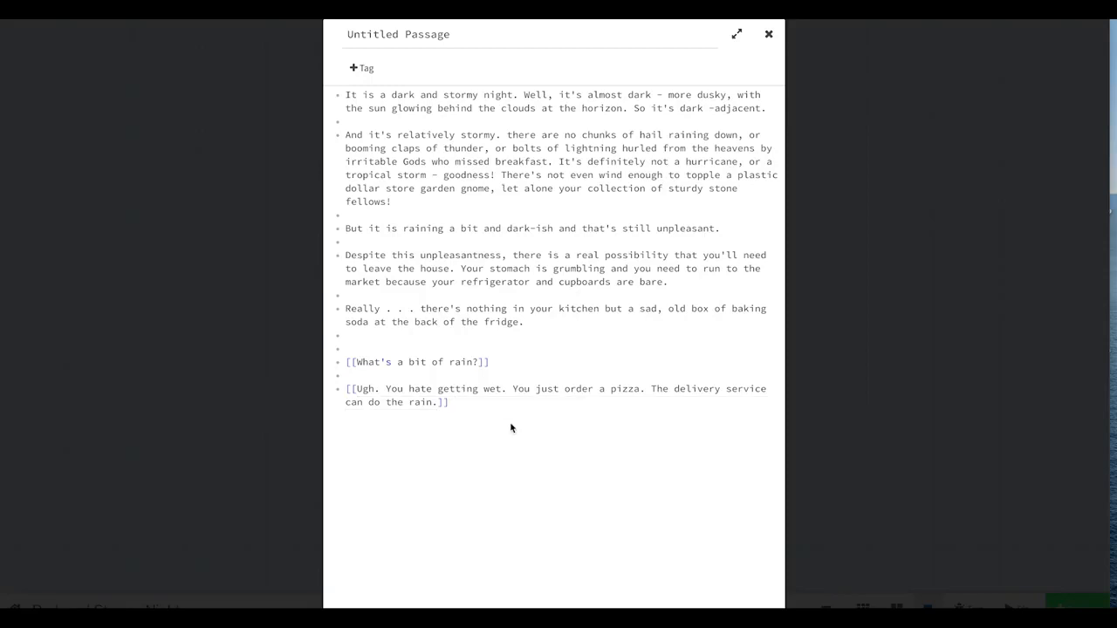
{"action": "left_click", "coordinate": [770, 35]}
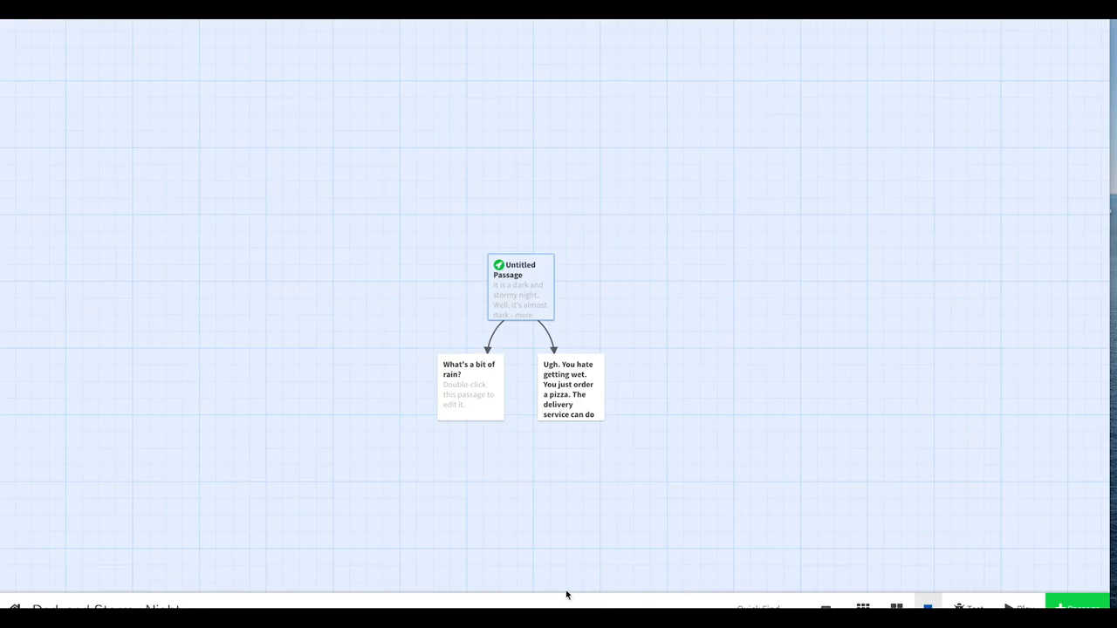
Step: Spread the two linked choice passages farther apart below the opening passage on the story map
{"action": "left_click_drag", "start_coordinate": [472, 390], "coordinate": [440, 395]}
{"action": "left_click", "coordinate": [565, 394]}
{"action": "left_click_drag", "start_coordinate": [566, 394], "coordinate": [611, 410]}
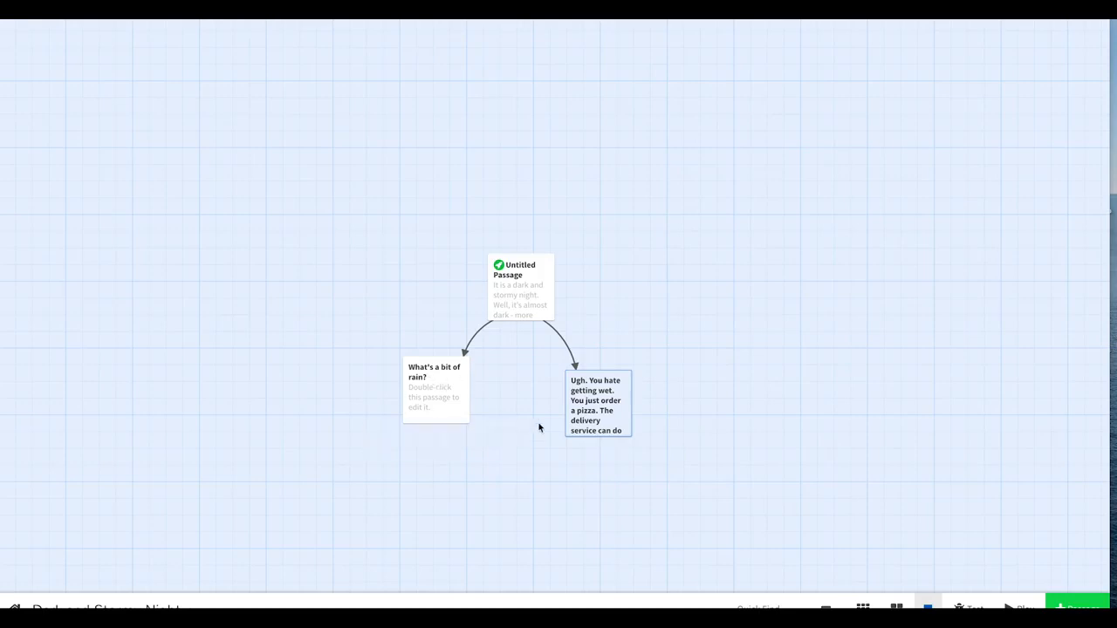
{"action": "mouse_move", "coordinate": [567, 386]}
{"action": "mouse_move", "coordinate": [453, 378]}
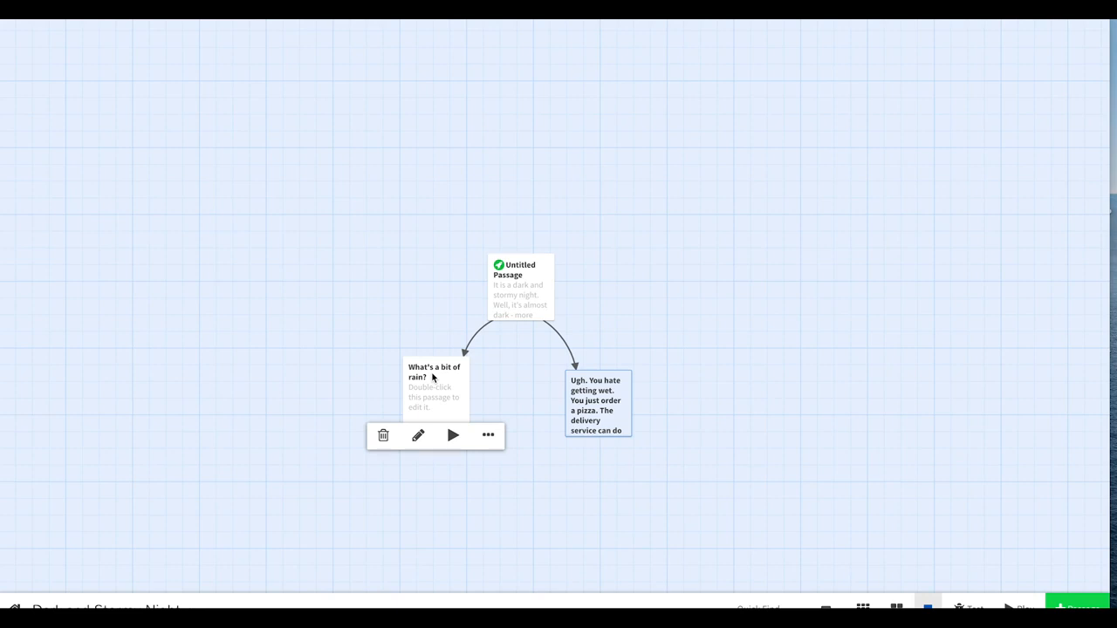
{"action": "mouse_move", "coordinate": [571, 407]}
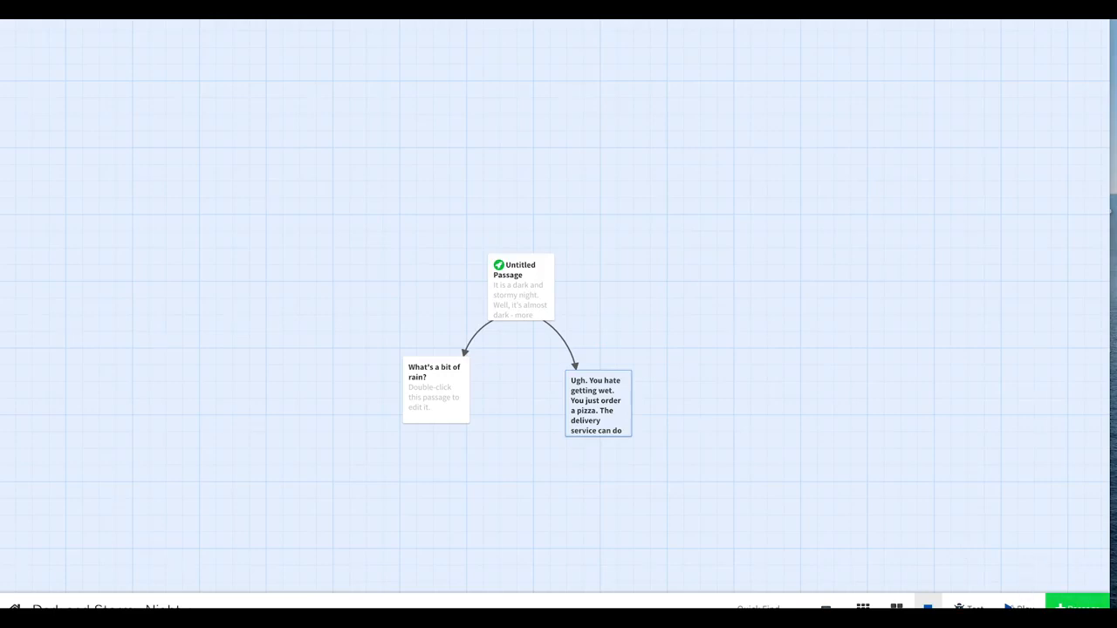
Step: Play the story, follow the "What's a bit of rain?" choice, and close the preview
{"action": "left_click", "coordinate": [1020, 609]}
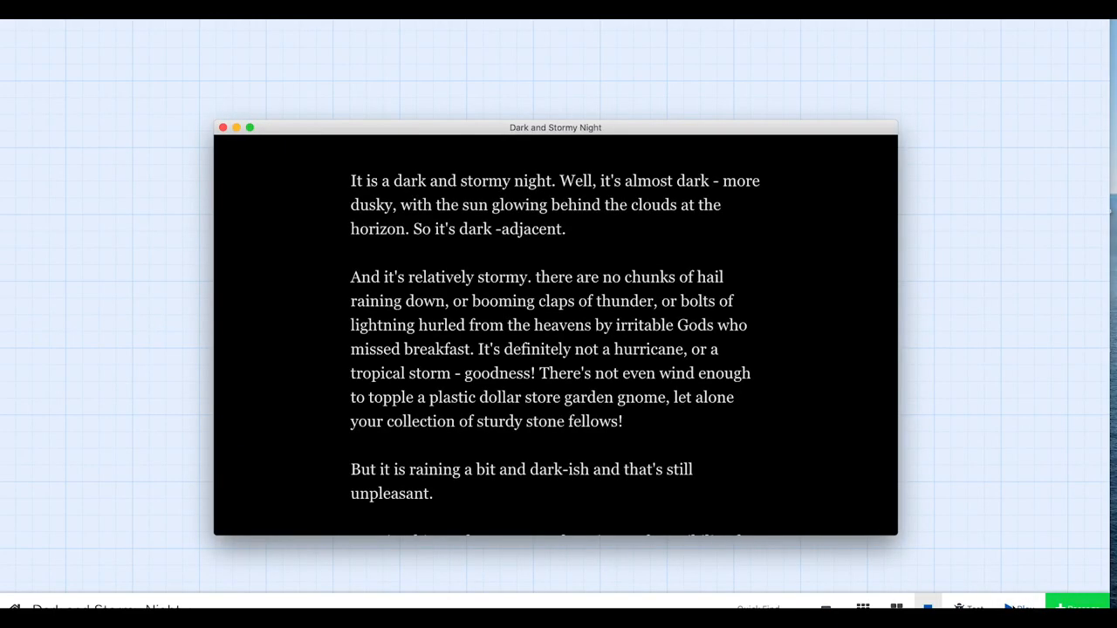
{"action": "scroll", "coordinate": [809, 274], "scroll_direction": "down", "scroll_amount": 2}
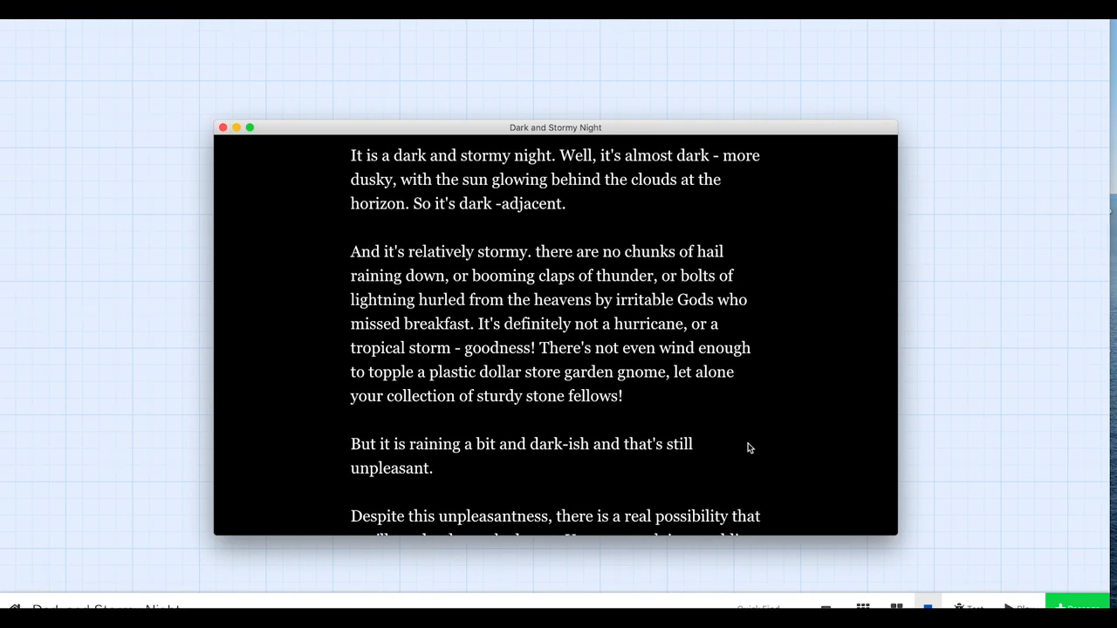
{"action": "scroll", "coordinate": [748, 448], "scroll_direction": "down", "scroll_amount": 7}
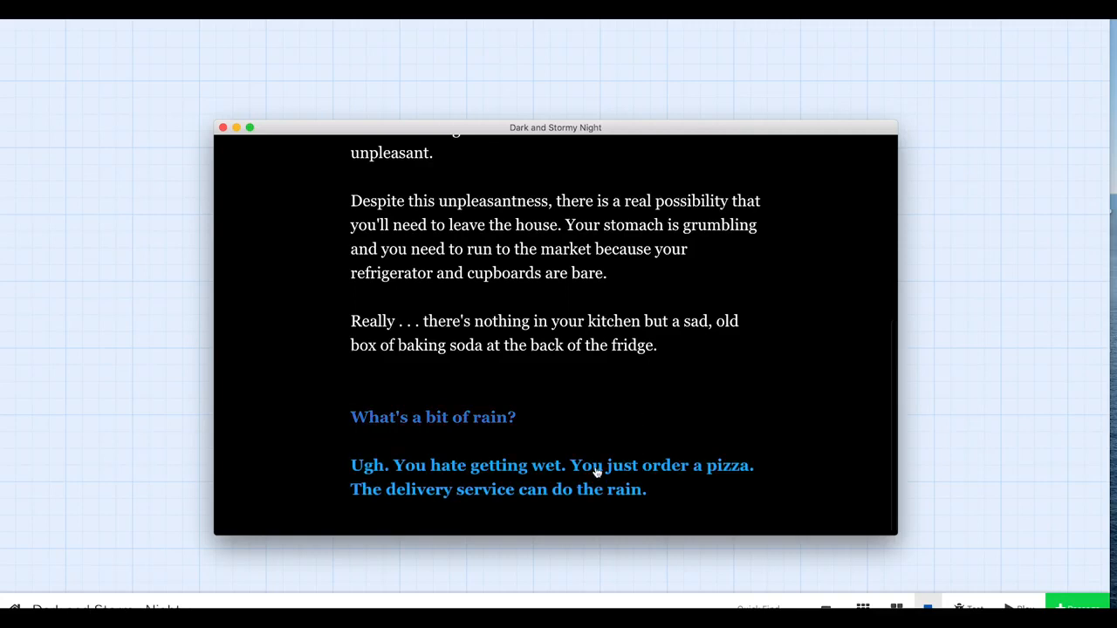
{"action": "left_click", "coordinate": [482, 417]}
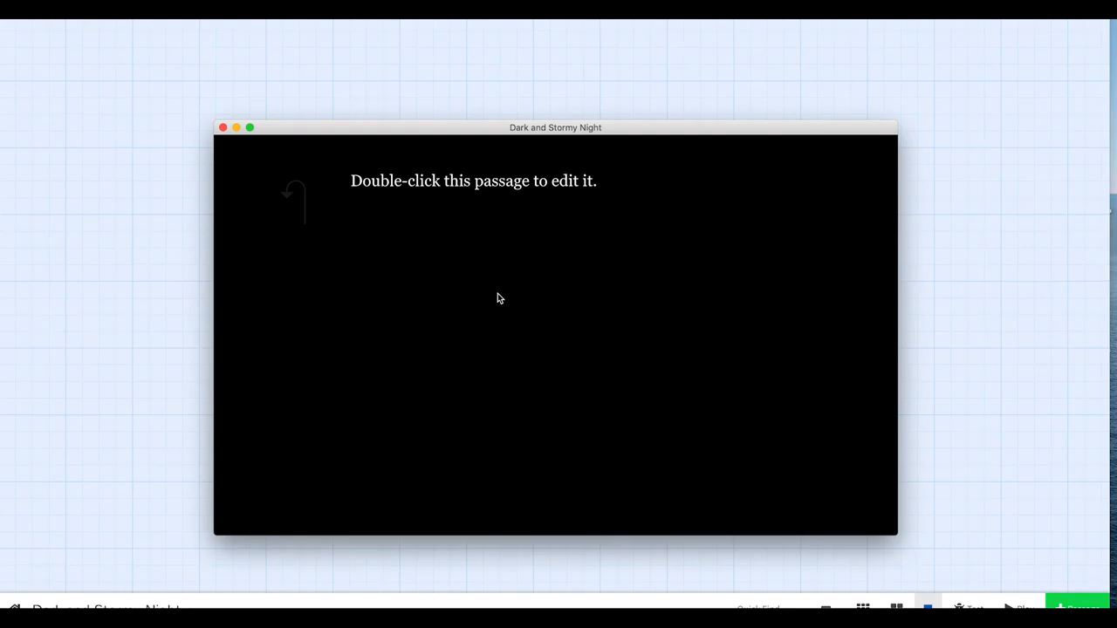
{"action": "left_click", "coordinate": [222, 128]}
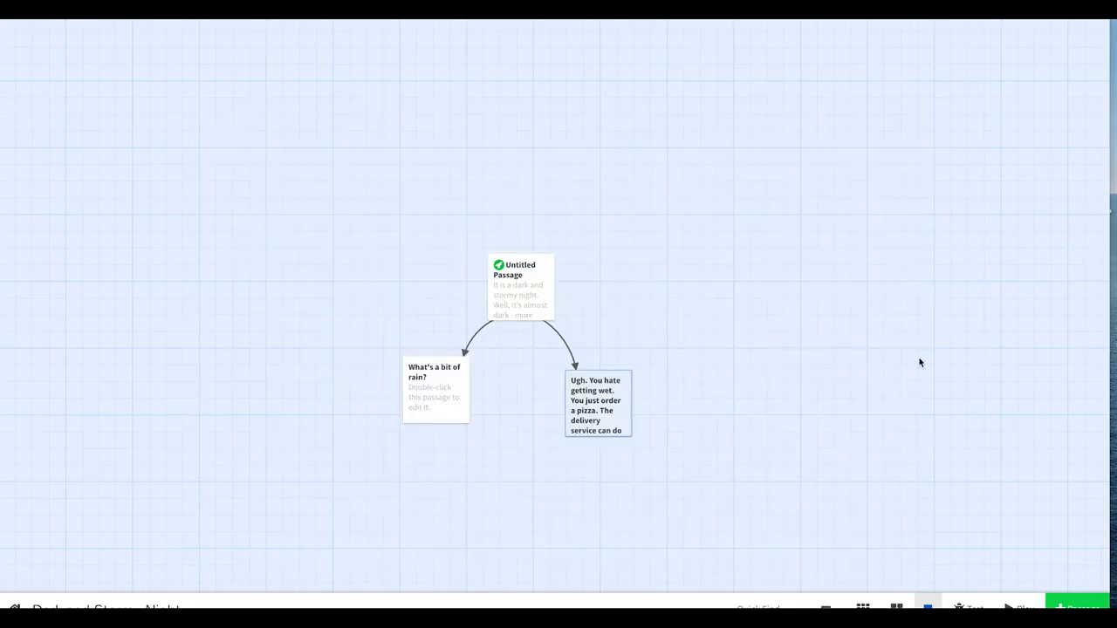
Step: Add the example link "[[Writing about doing a thing | Title of link]]" at the end of the opening passage
{"action": "double_click", "coordinate": [501, 278]}
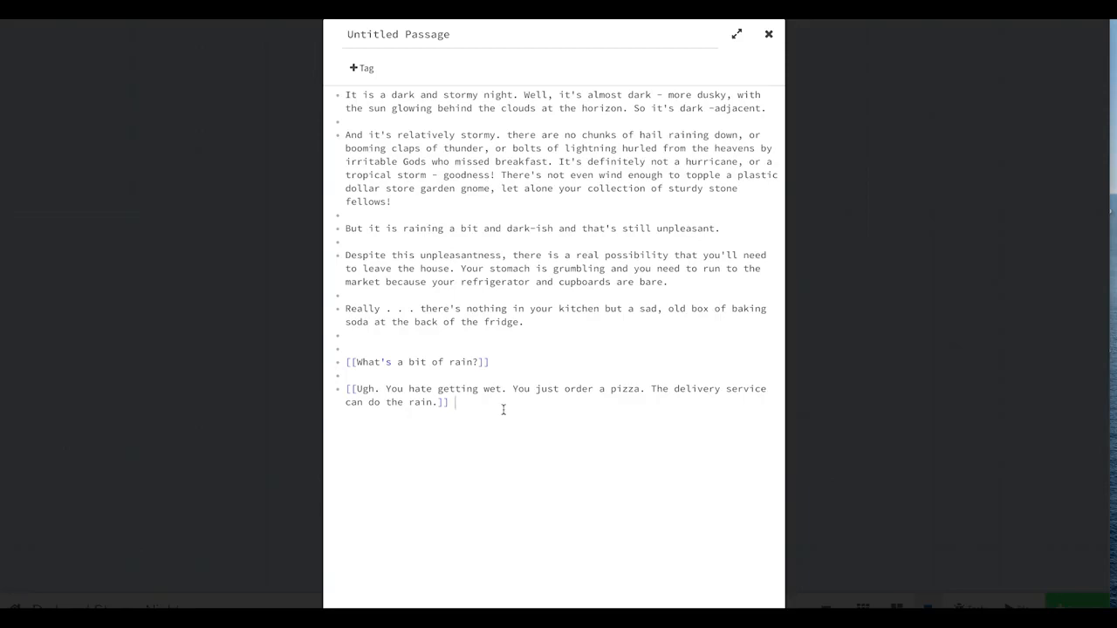
{"action": "key", "text": "Return"}
{"action": "key", "text": "Return"}
{"action": "type", "text": "[["}
{"action": "type", "text": "W"}
{"action": "type", "text": "riting about doing"}
{"action": "type", "text": "thing"}
{"action": "type", "text": " \\"}
{"action": "type", "text": " Title of "}
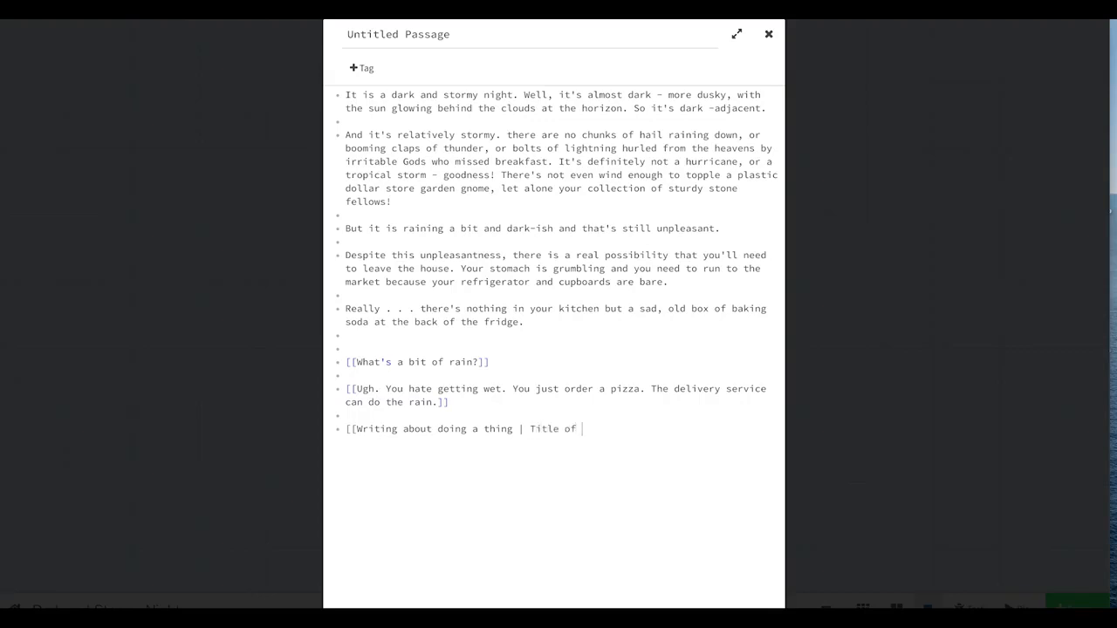
{"action": "type", "text": "link]]"}
Step: Add a second example link below it, "[[Writing about doing another thing -> Title of other link]]"
{"action": "type", "text": "[["}
{"action": "type", "text": "Writing about doi"}
{"action": "type", "text": "ng another thing"}
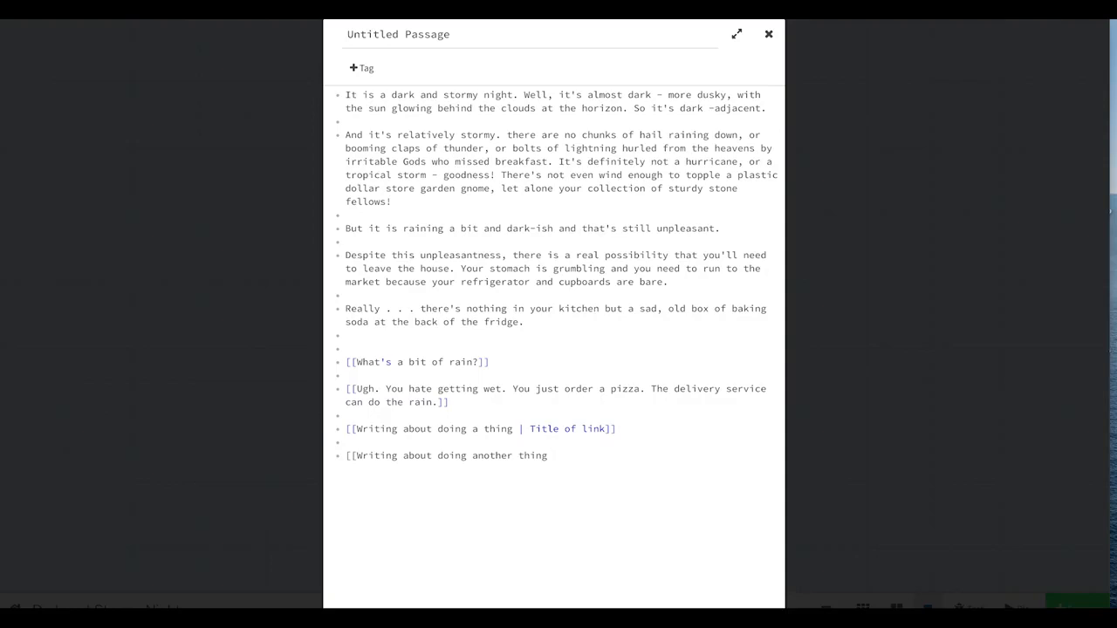
{"action": "type", "text": " -> Title of othe"}
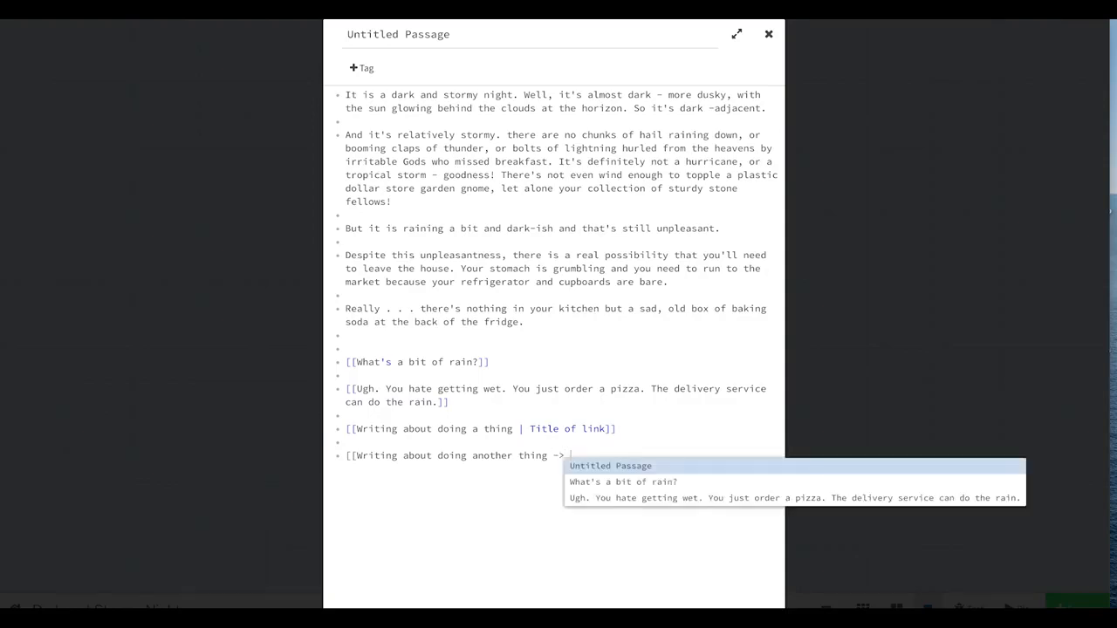
{"action": "type", "text": "r link"}
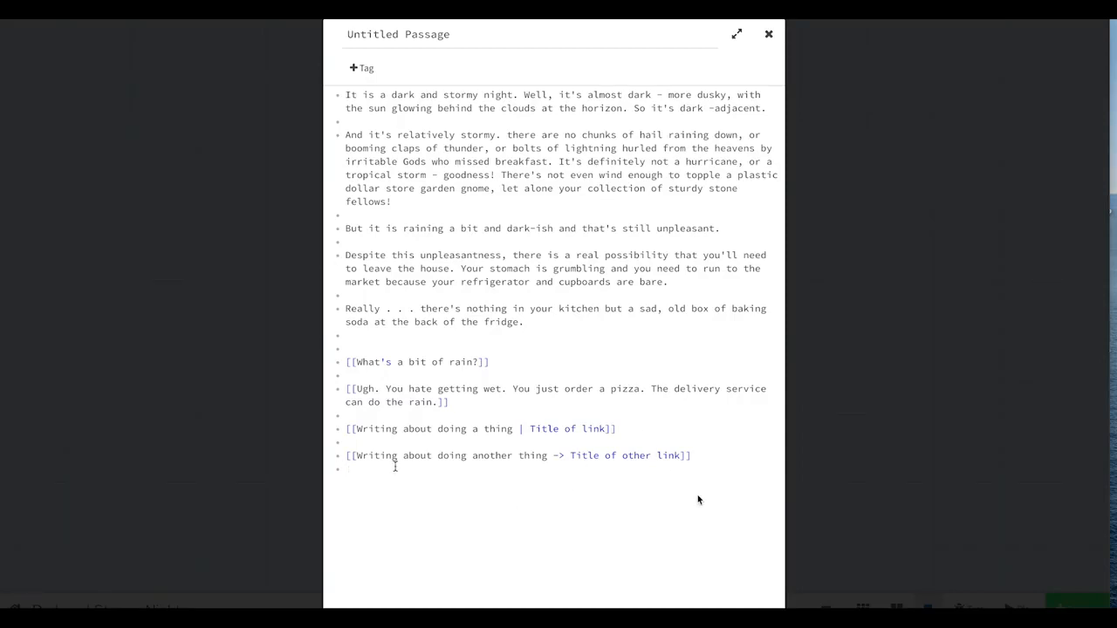
Step: Delete both example links from the opening passage and close its editor
{"action": "left_click_drag", "start_coordinate": [396, 467], "coordinate": [332, 439]}
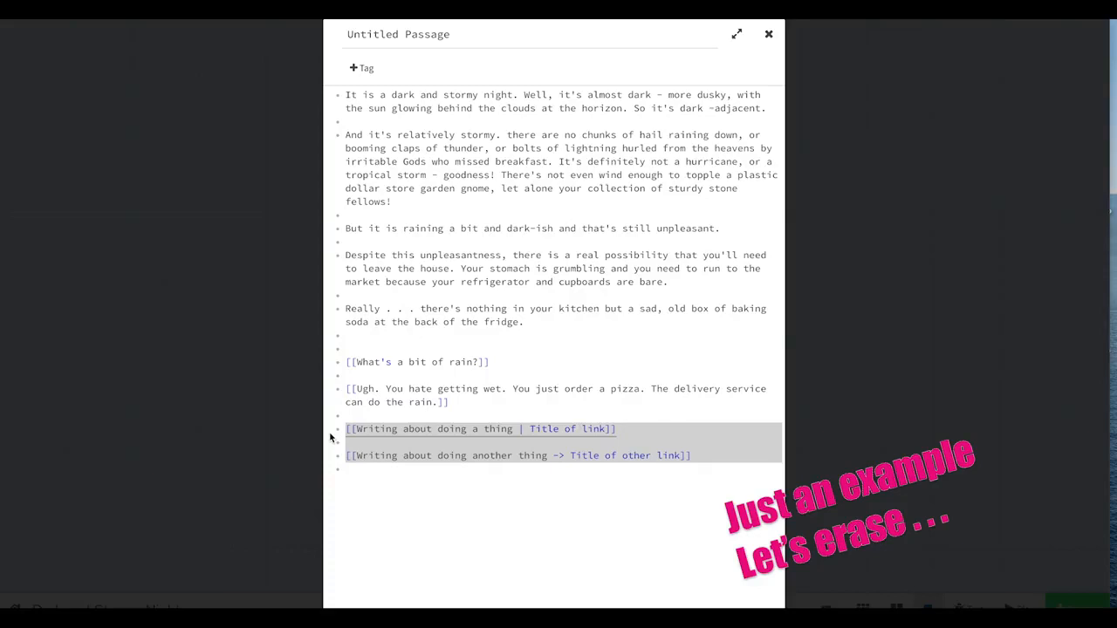
{"action": "key", "text": "BackSpace"}
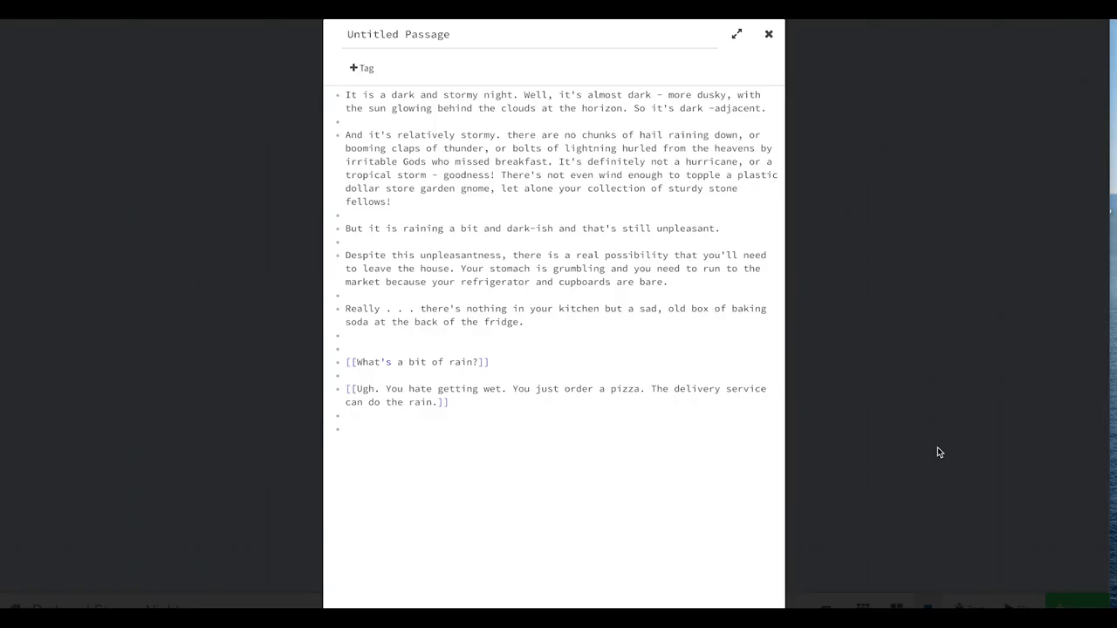
{"action": "left_click", "coordinate": [769, 34]}
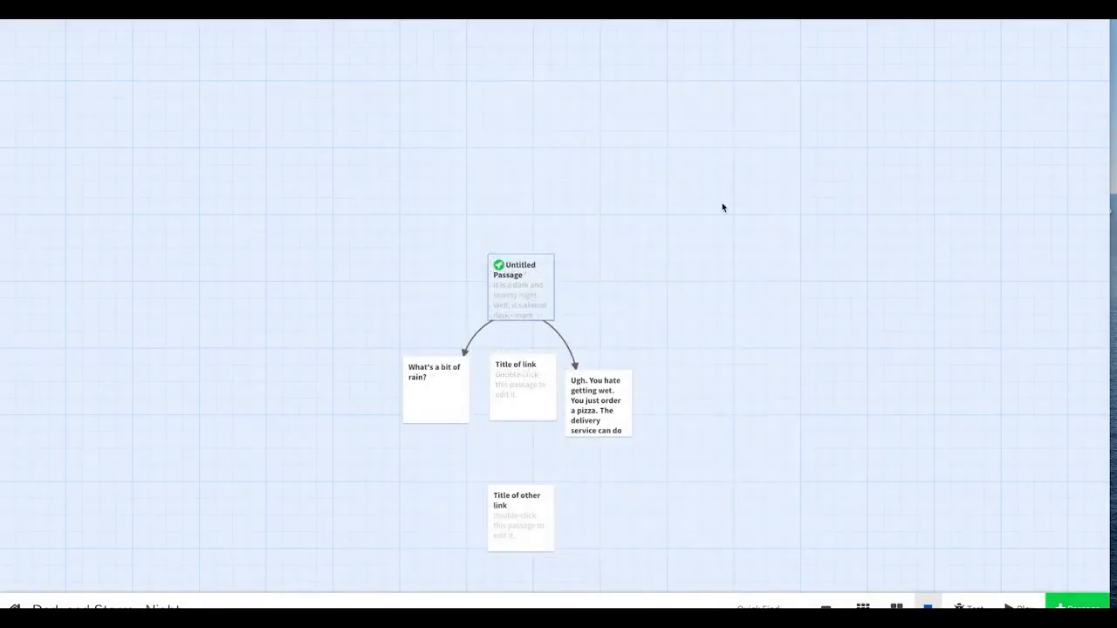
Step: Open the "What's a bit of rain?" passage and write "You grab your yellow raincoat, hat and matching wellies. Aren't you smart looking?"
{"action": "mouse_move", "coordinate": [625, 409]}
{"action": "double_click", "coordinate": [460, 365]}
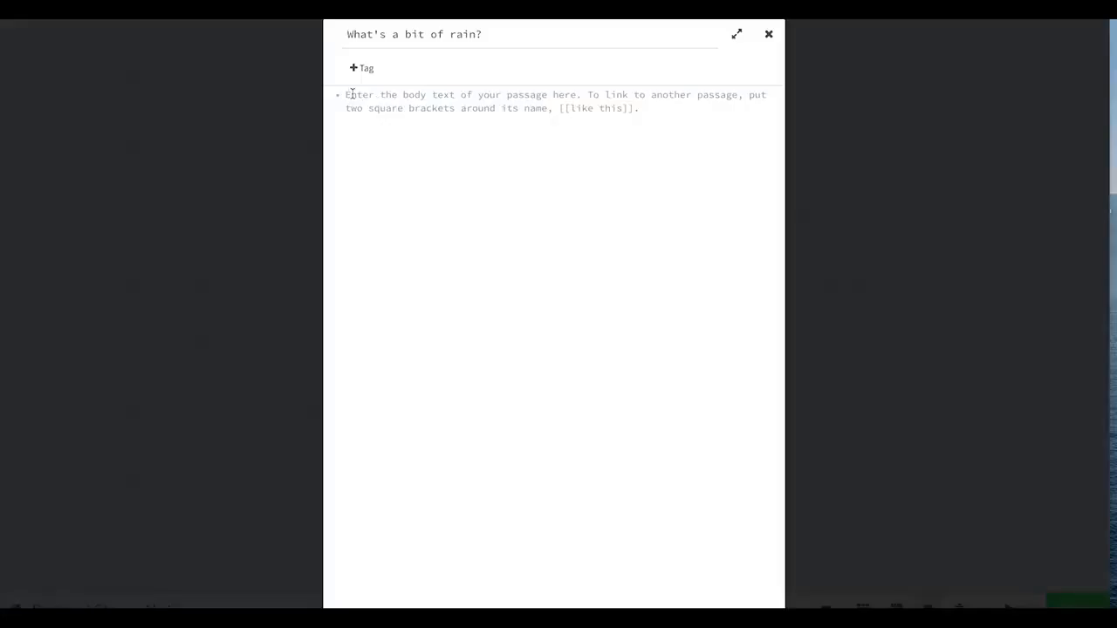
{"action": "type", "text": "You gra"}
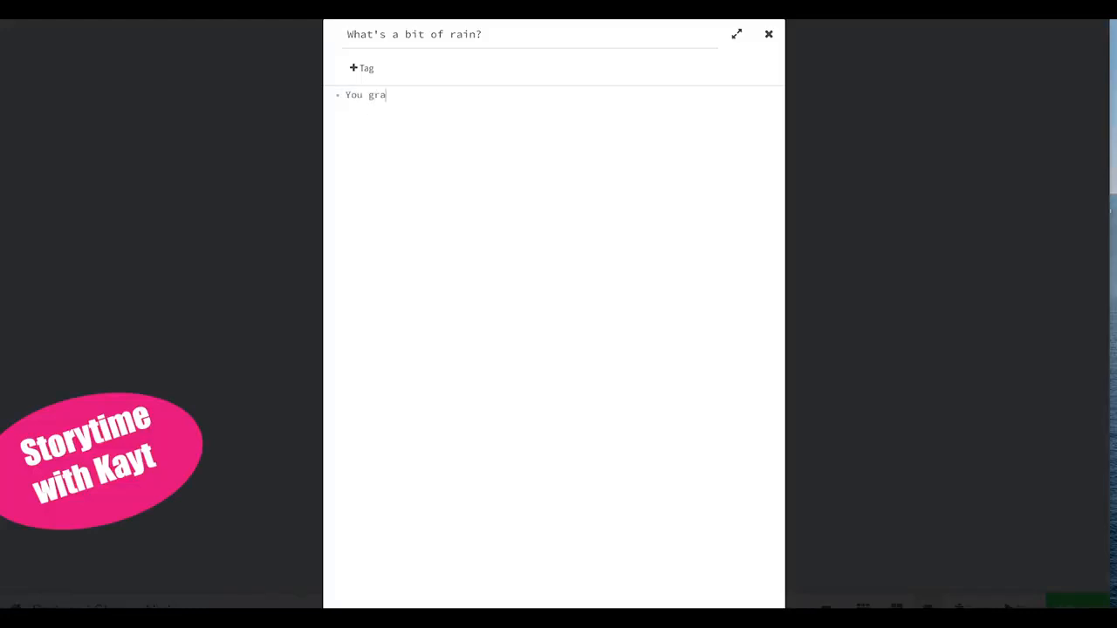
{"action": "type", "text": "b your yellow raincoat, hat and ma"}
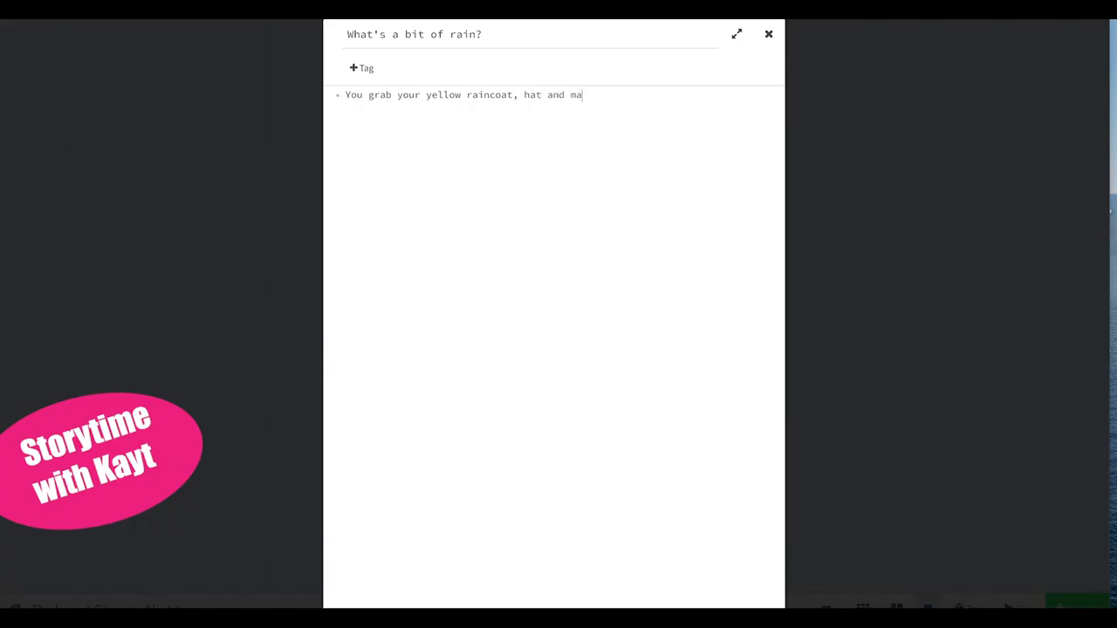
{"action": "type", "text": "tching wellies. Aren't you sma"}
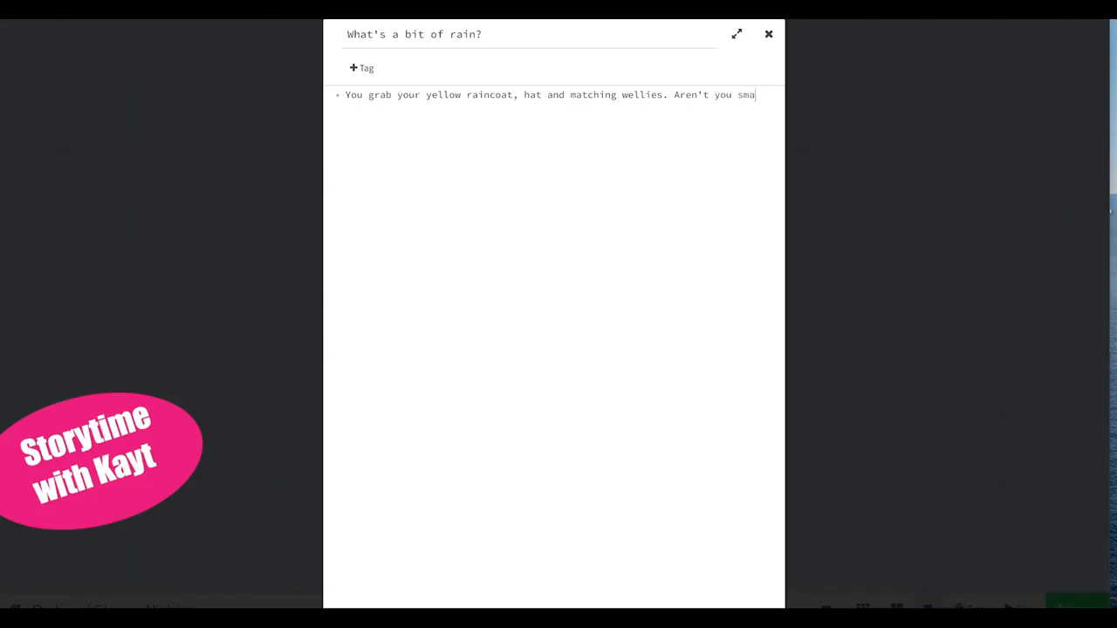
{"action": "type", "text": "rt looking?"}
Step: Add a second paragraph, "Locking the door behind you, you venture forth, laughing in the face of puddles!"
{"action": "key", "text": "Return"}
{"action": "key", "text": "Return"}
{"action": "type", "text": "Locking the door behind you, you"}
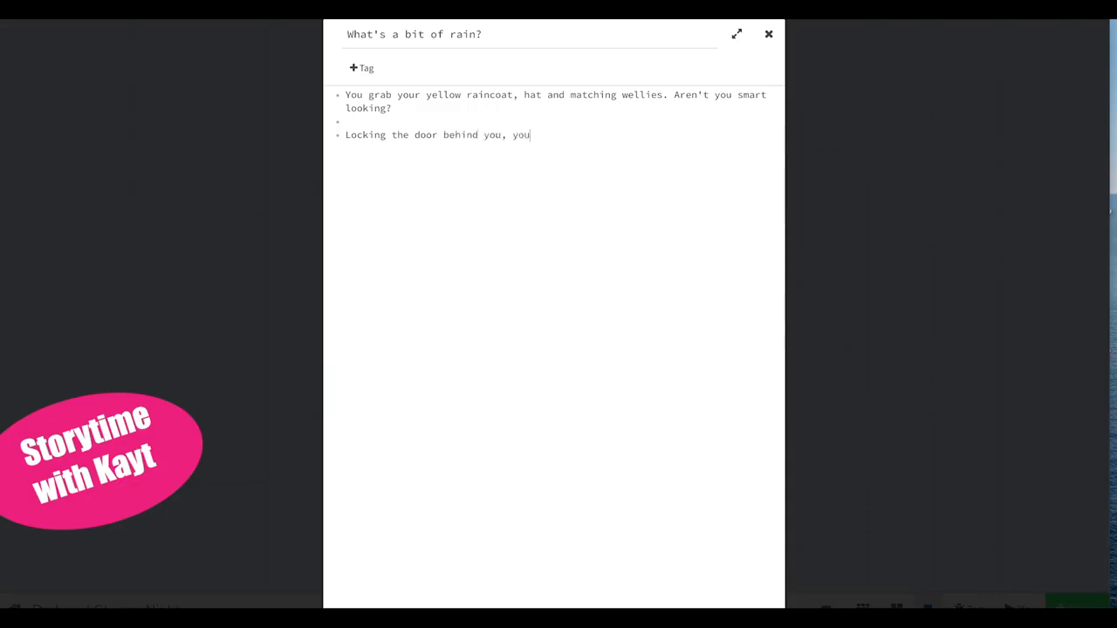
{"action": "type", "text": " venture forth, laughing in the fac"}
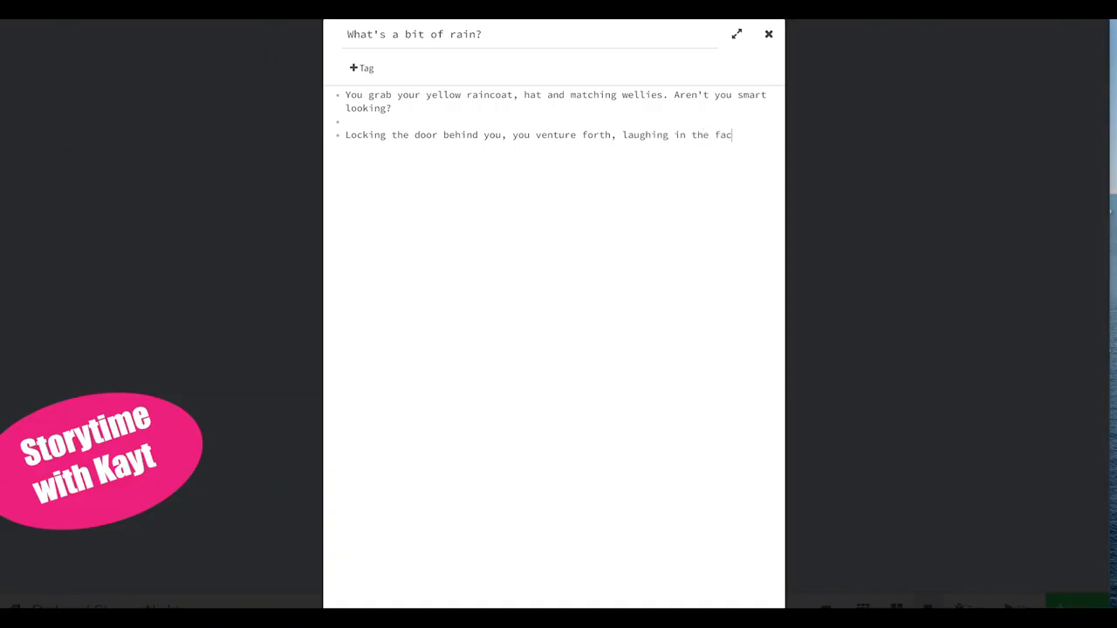
{"action": "type", "text": "e of puddles!"}
{"action": "key", "text": "Return"}
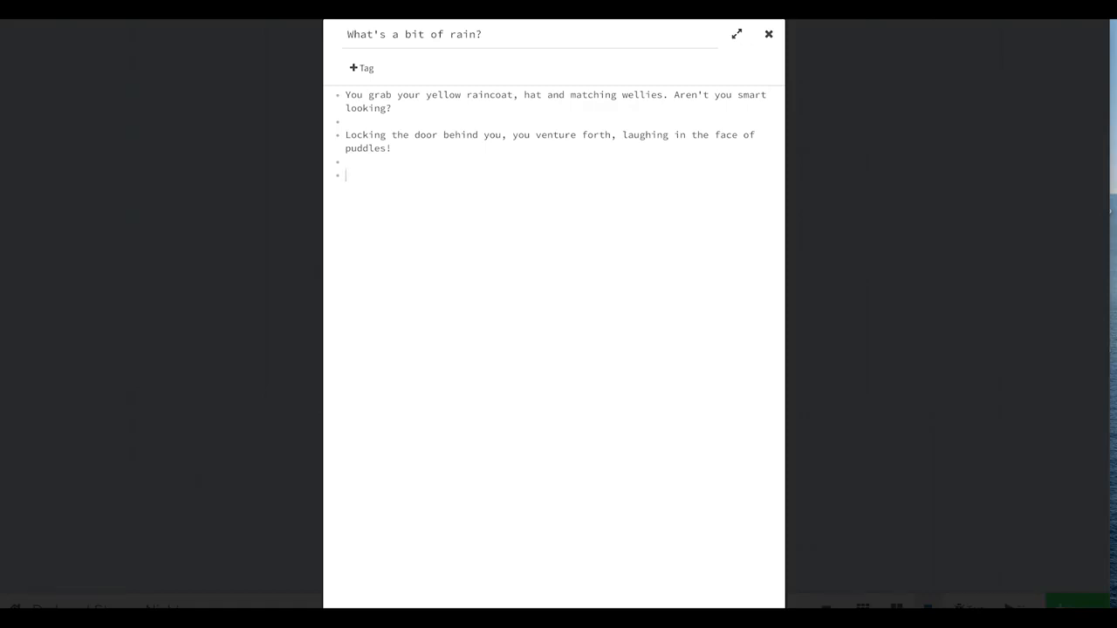
Step: Add the link "[[Tromp through the rain]]", close the editor, and move the new passage outward below its parent
{"action": "type", "text": "[[Tromp through the rain]]"}
{"action": "left_click", "coordinate": [769, 35]}
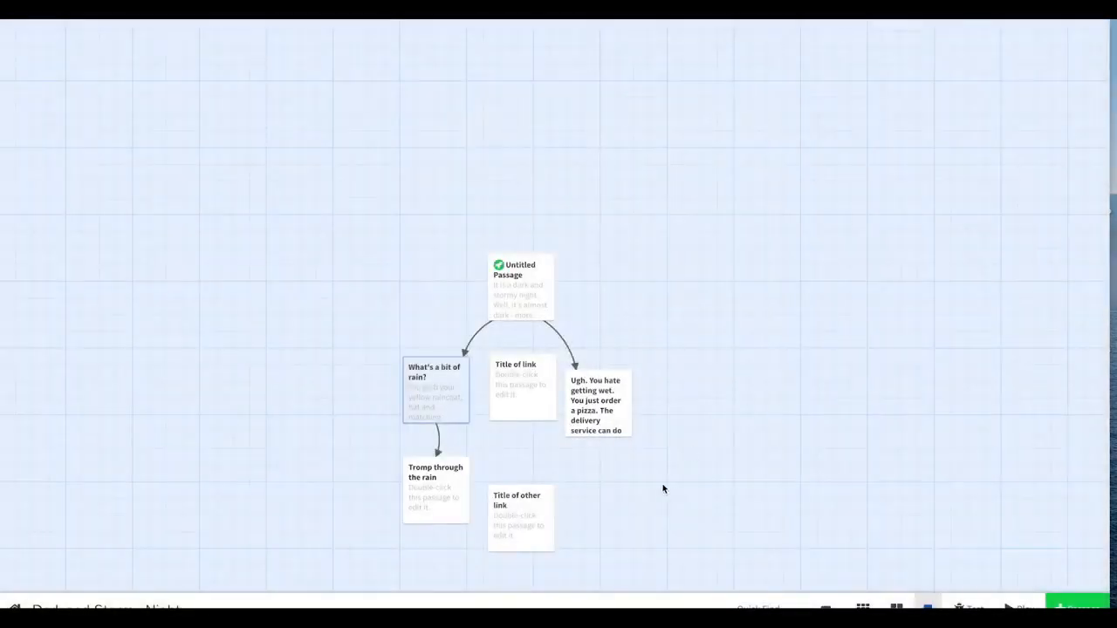
{"action": "left_click_drag", "start_coordinate": [413, 491], "coordinate": [373, 503]}
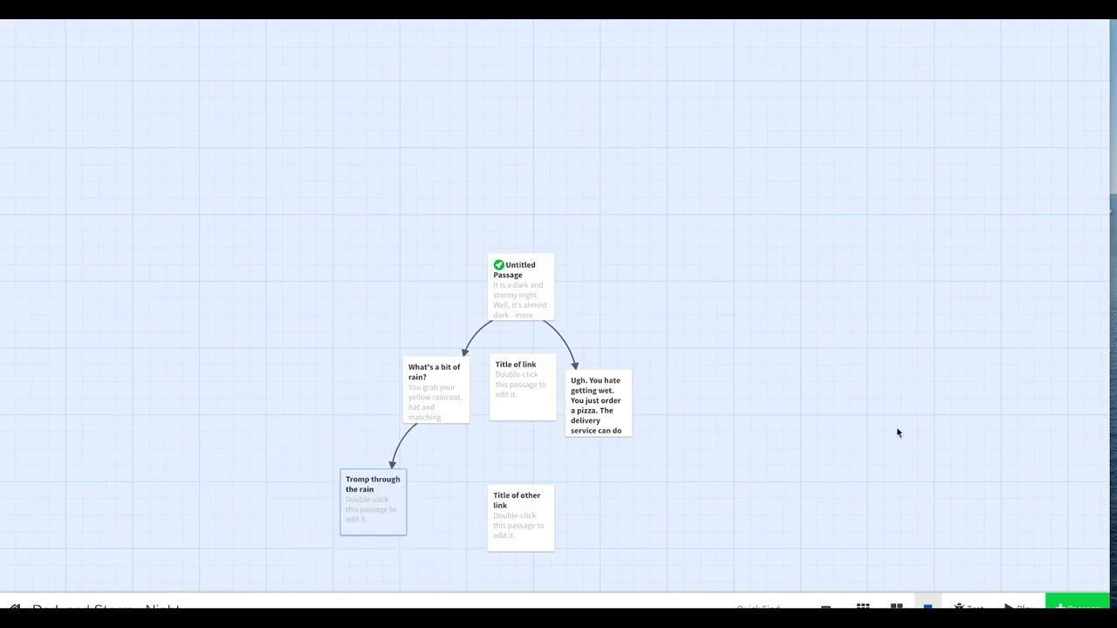
Step: Begin the pizza passage with "You ring up the pizza parlour. The owner answers the phone and says they no longer deliver to the likes of you."
{"action": "mouse_move", "coordinate": [617, 386]}
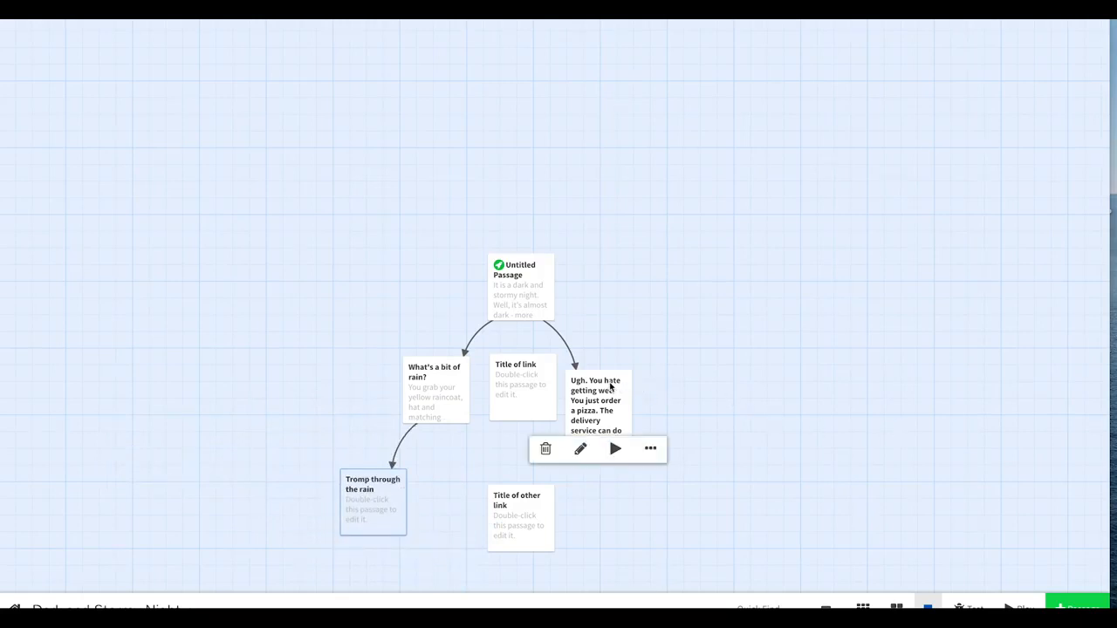
{"action": "double_click", "coordinate": [605, 384]}
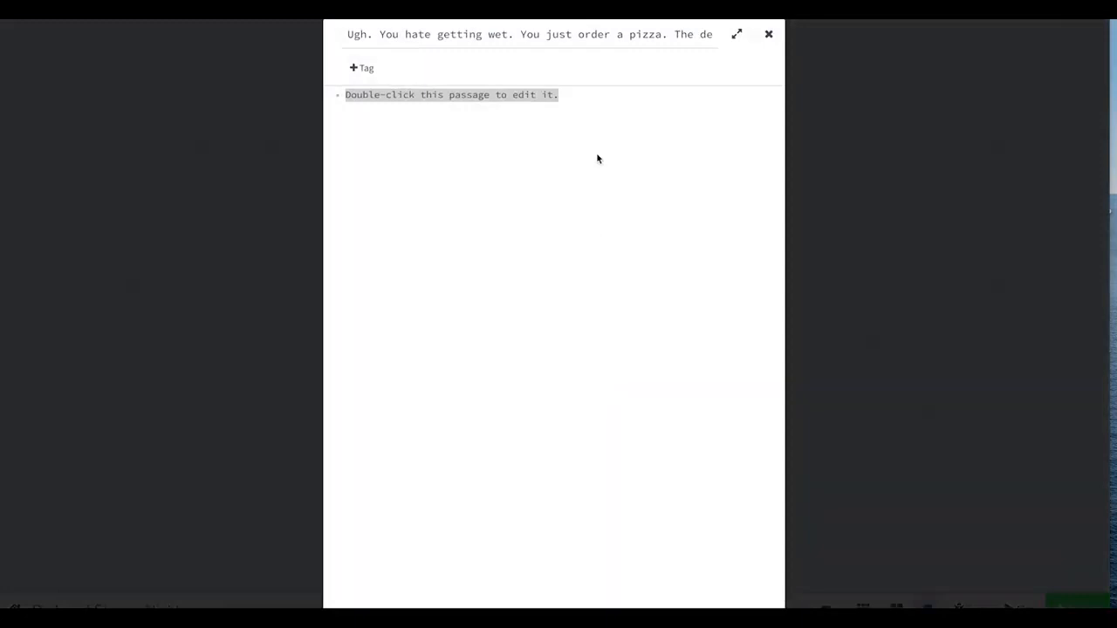
{"action": "triple_click", "coordinate": [561, 98]}
{"action": "type", "text": "You ring up the pizza parlour. The owner answers the phone and says they no longer deliver to the likes of you."}
Step: Start a second paragraph: "When you ask what your like is, he says your dog has been popping in his prize petunia garden. You tell him you don't"
{"action": "key", "text": "Return"}
{"action": "key", "text": "Return"}
{"action": "type", "text": "When you ask what your like is, he says your dog has been popping in his prize petunia garden. You tell him you don't "}
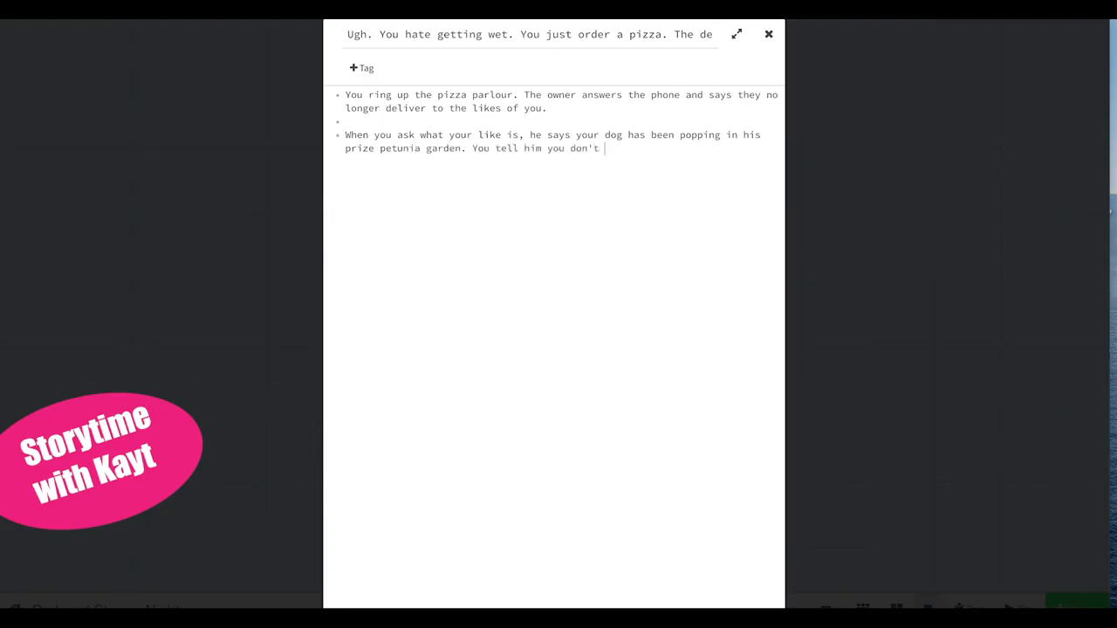
Step: Finish the second paragraph with "even have a dog. He rages out at you for "denying man's best friend" and bans you from his establishment."
{"action": "type", "text": "even have a dog. He rages out a"}
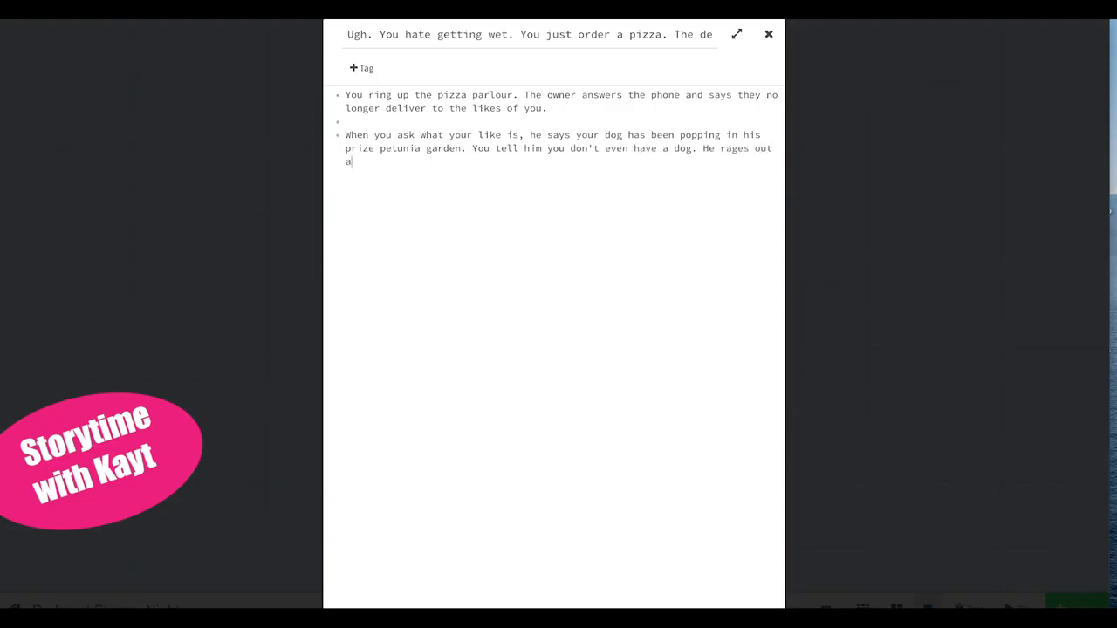
{"action": "type", "text": "t you for \"denying man's best friend\" a"}
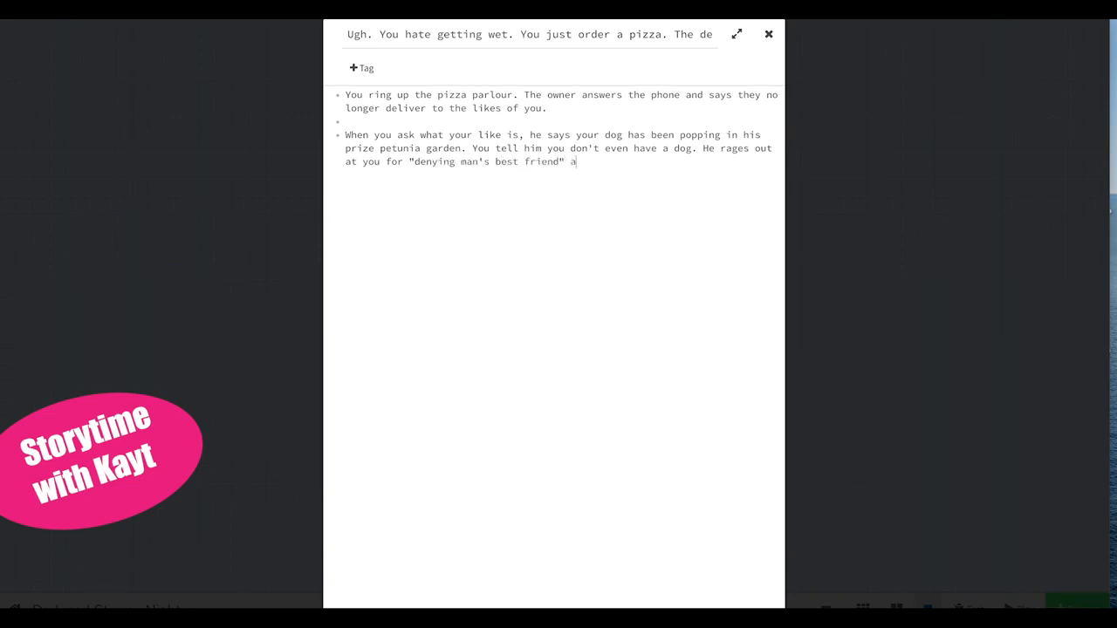
{"action": "type", "text": "nd bans you from his esta"}
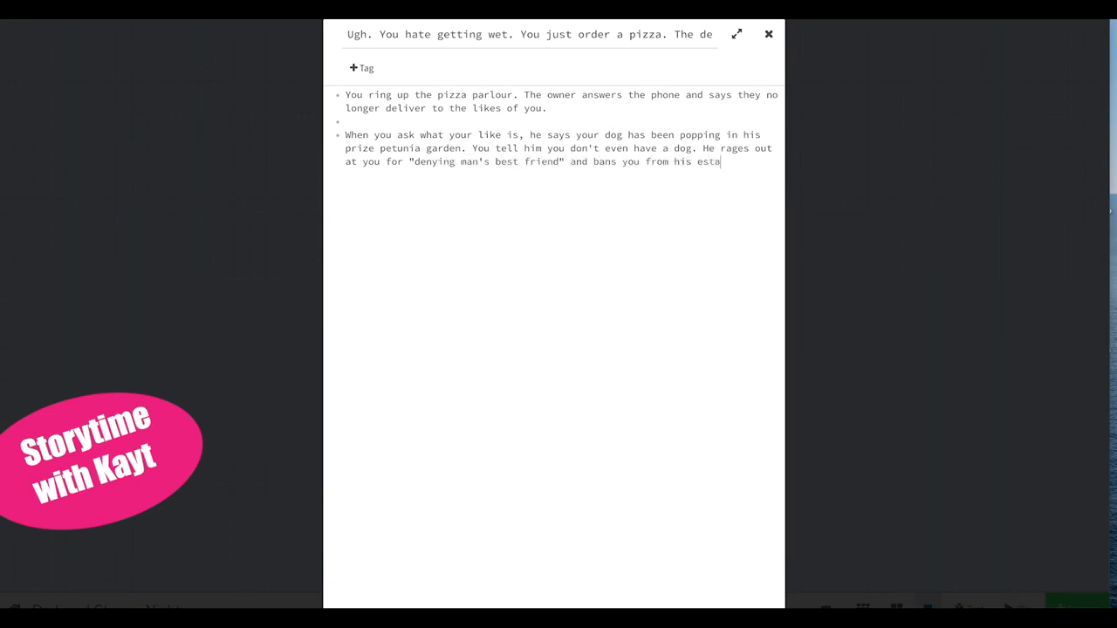
{"action": "type", "text": "blishment."}
Step: Start a third paragraph after a blank line: "When you hang up, you look at your dog Rufus and shrug."
{"action": "key", "text": "Return"}
{"action": "key", "text": "Return"}
{"action": "type", "text": "When you hang up, you lo"}
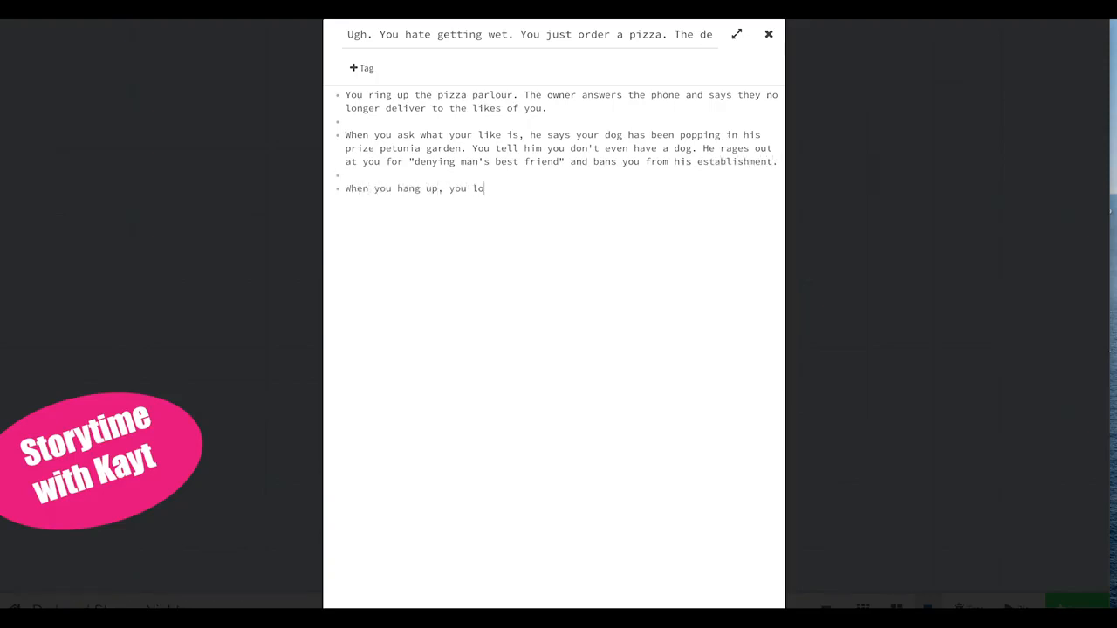
{"action": "type", "text": "ok at your dog Rufus and shru"}
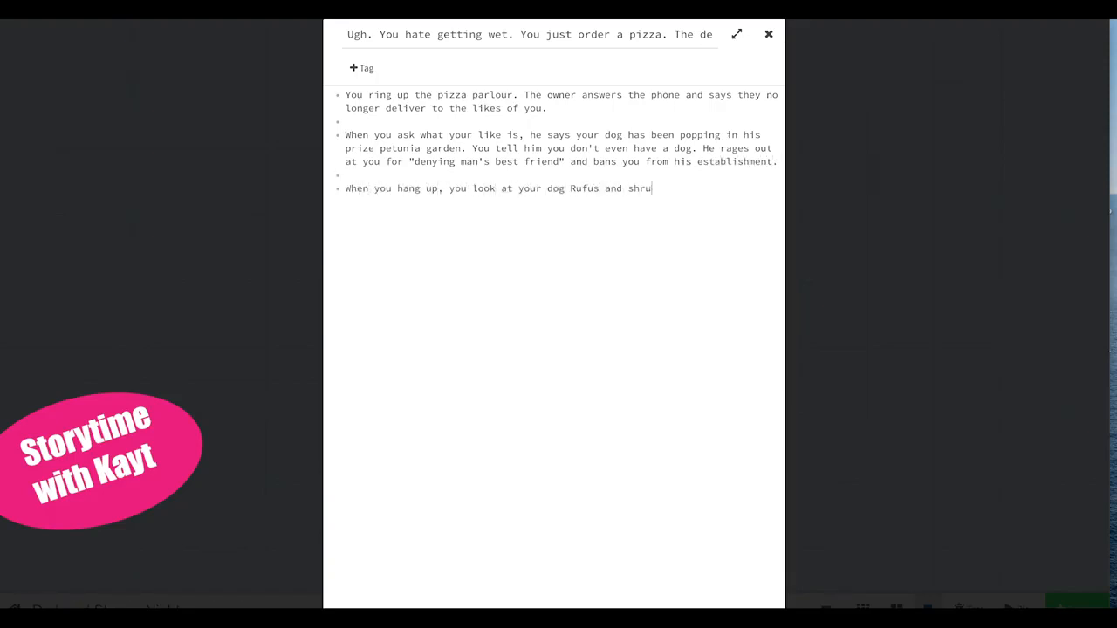
Step: Finish the paragraph with "It seems you'll both be going for a walk in the rain, with a short stop at a certain petunia garden."
{"action": "type", "text": "g. It seems you'll both be going for a walk in t"}
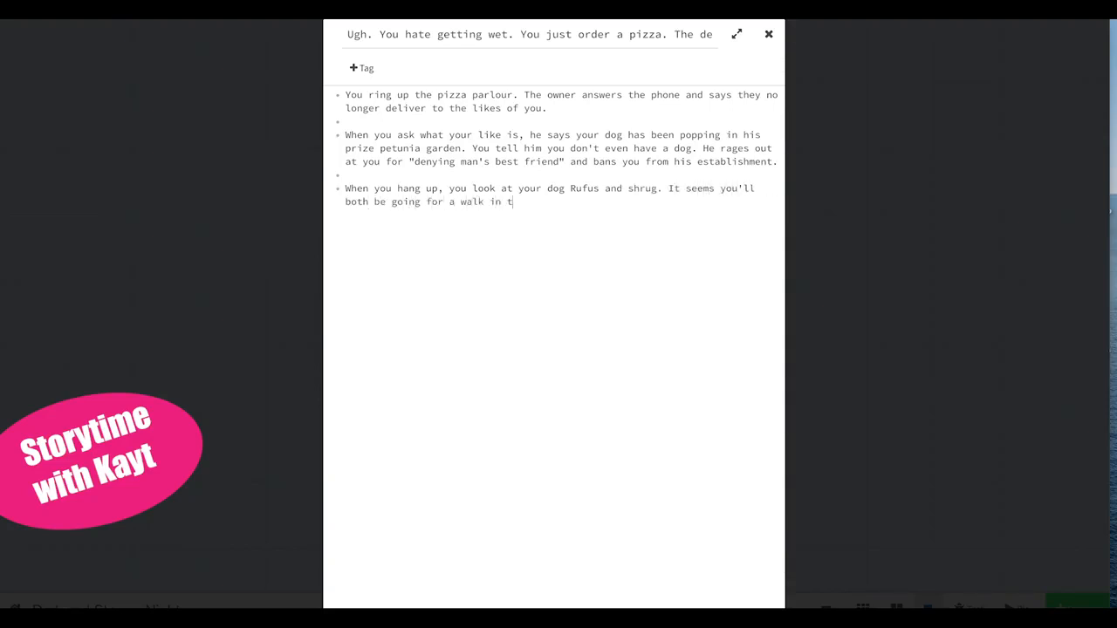
{"action": "type", "text": "he rain, with a short stop at a certain "}
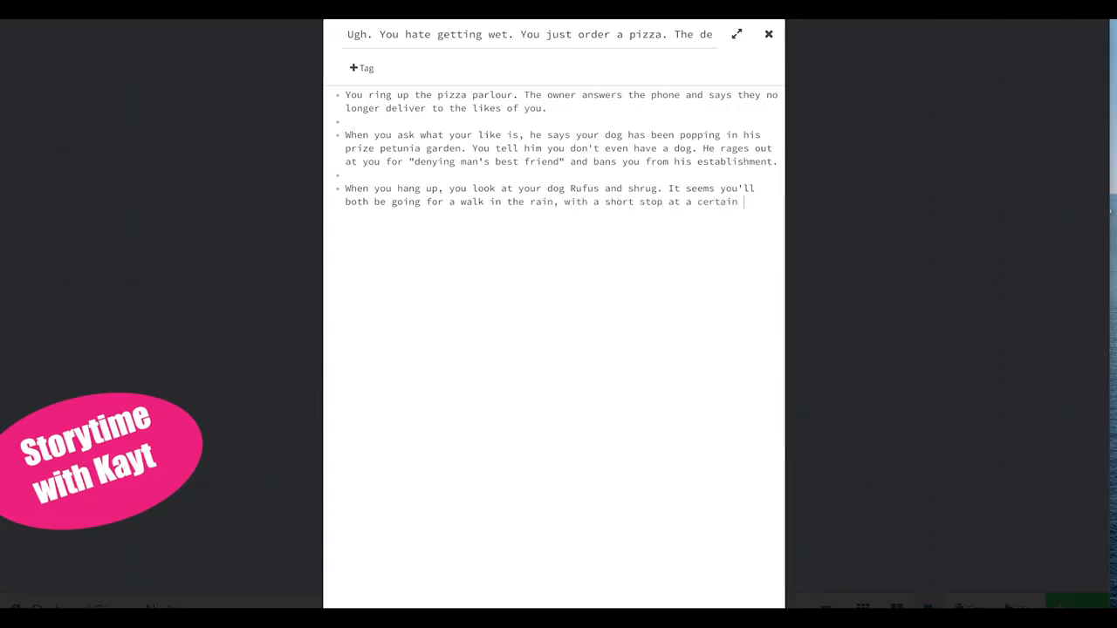
{"action": "type", "text": "petunia garden."}
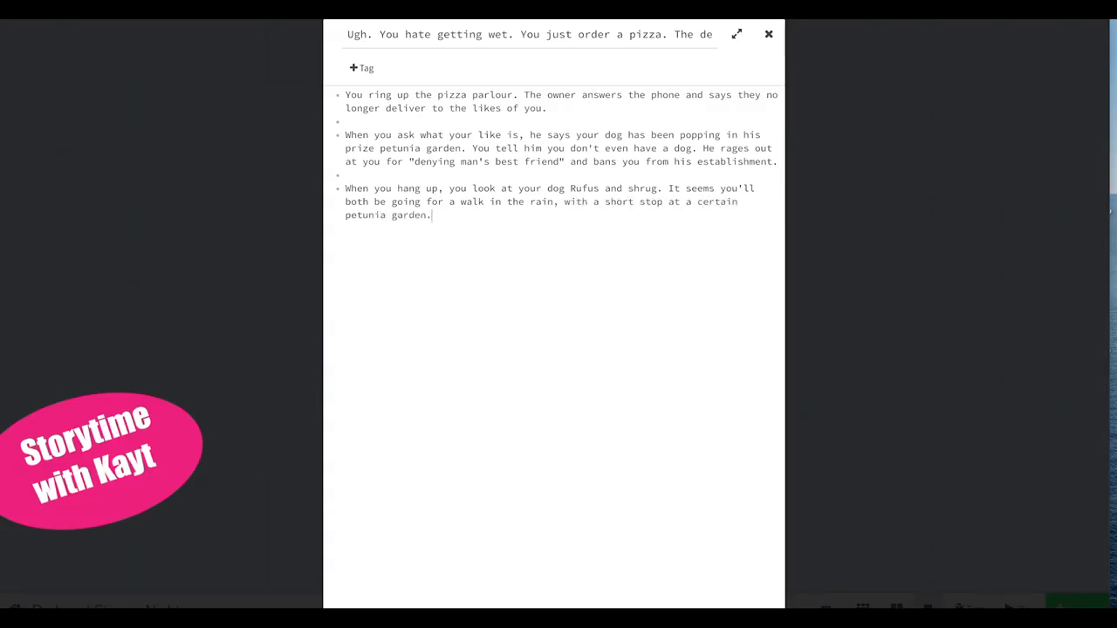
{"action": "key", "text": "Return"}
{"action": "key", "text": "Return"}
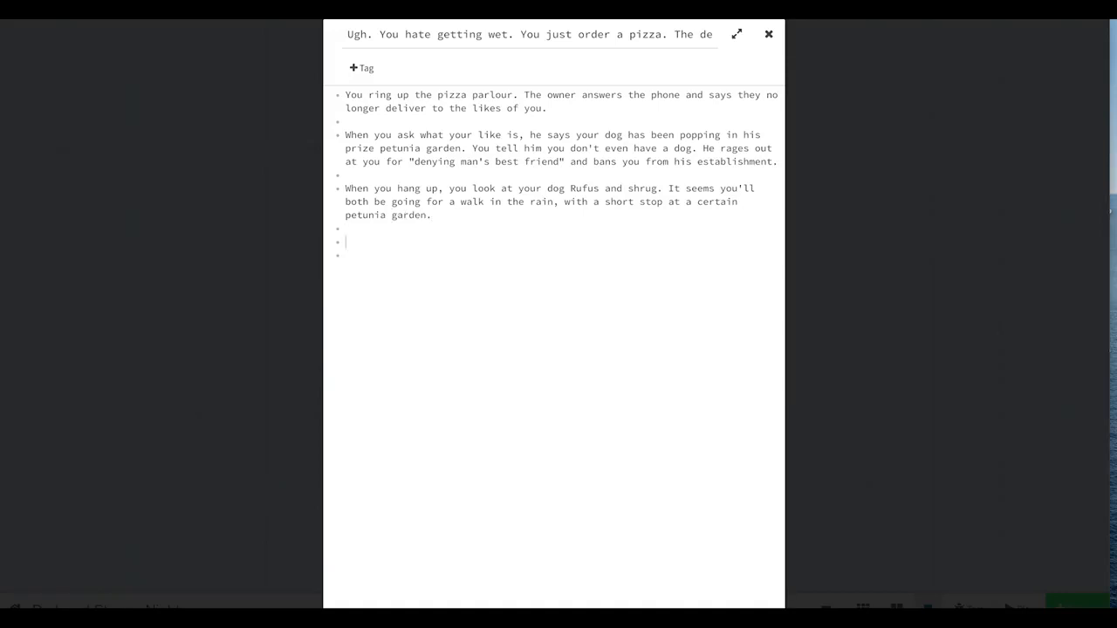
{"action": "type", "text": "Fine."}
{"action": "key", "text": "BackSpace"}
{"action": "key", "text": "BackSpace"}
{"action": "key", "text": "BackSpace"}
{"action": "key", "text": "BackSpace"}
{"action": "key", "text": "BackSpace"}
{"action": "key", "text": "BackSpace"}
Step: Add the link "[[Fine|What's a bit of rain?]]" pointing to the existing passage, and close the passage editor
{"action": "type", "text": "[["}
{"action": "type", "text": "Fine"}
{"action": "type", "text": " |"}
{"action": "type", "text": "what's"}
{"action": "key", "text": "BackSpace"}
{"action": "key", "text": "BackSpace"}
{"action": "key", "text": "BackSpace"}
{"action": "key", "text": "BackSpace"}
{"action": "key", "text": "BackSpace"}
{"action": "key", "text": "BackSpace"}
{"action": "key", "text": "BackSpace"}
{"action": "key", "text": "BackSpace"}
{"action": "type", "text": "\\"}
{"action": "key", "text": "BackSpace"}
{"action": "type", "text": "|fg"}
{"action": "key", "text": "BackSpace"}
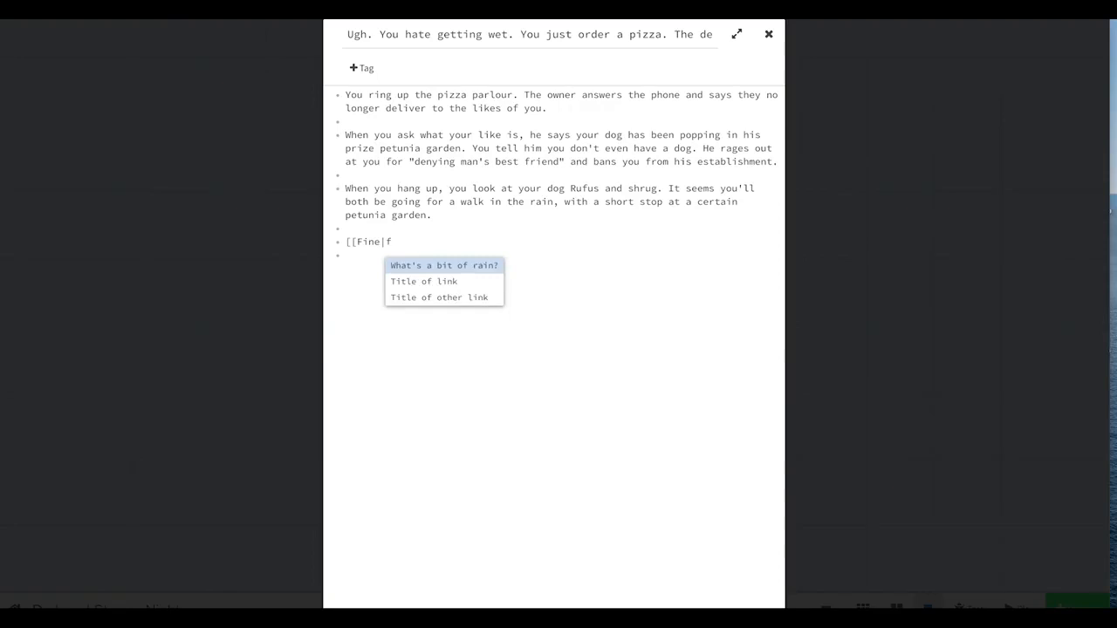
{"action": "left_click", "coordinate": [454, 265]}
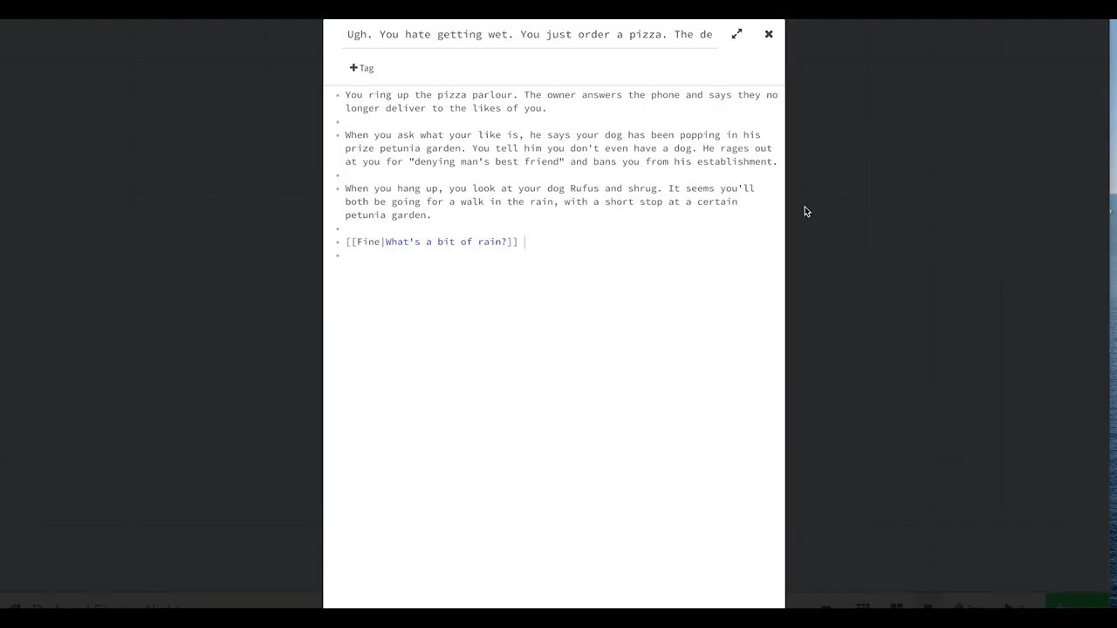
{"action": "left_click", "coordinate": [770, 37]}
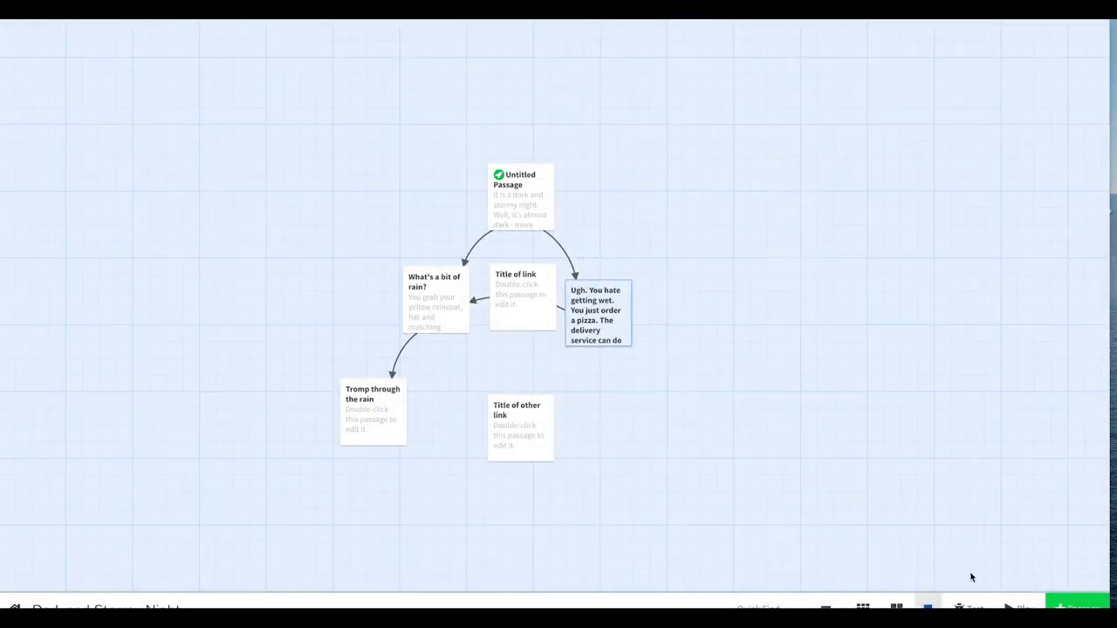
Step: Play the story, follow the order-a-pizza choice and the "Fine" link to check the path, and close the preview
{"action": "left_click", "coordinate": [1017, 608]}
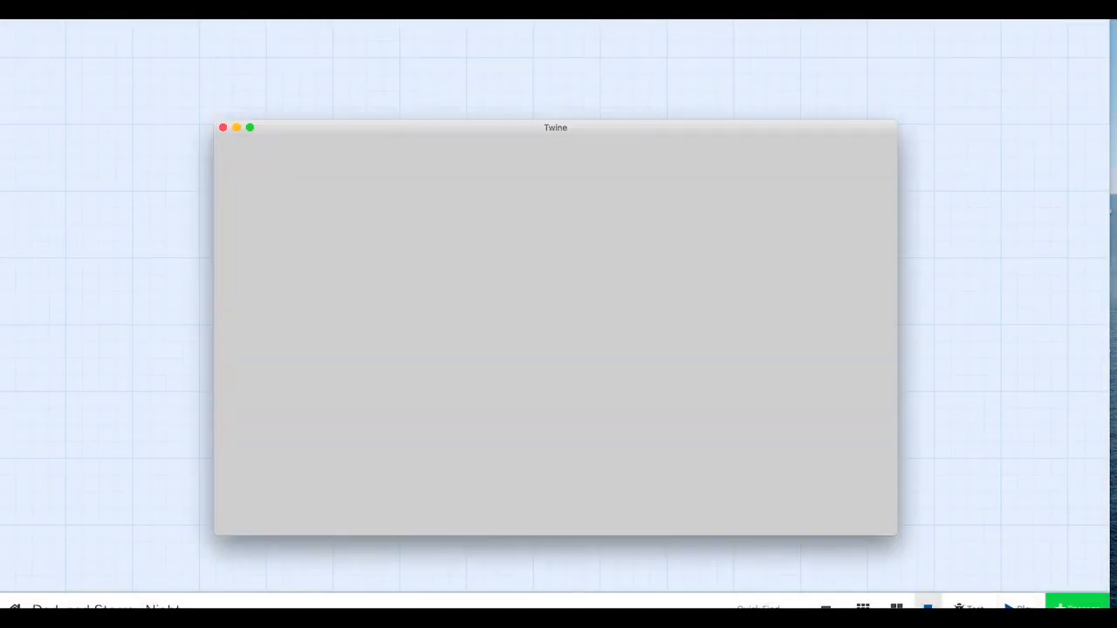
{"action": "scroll", "coordinate": [622, 336], "scroll_direction": "down", "scroll_amount": 8}
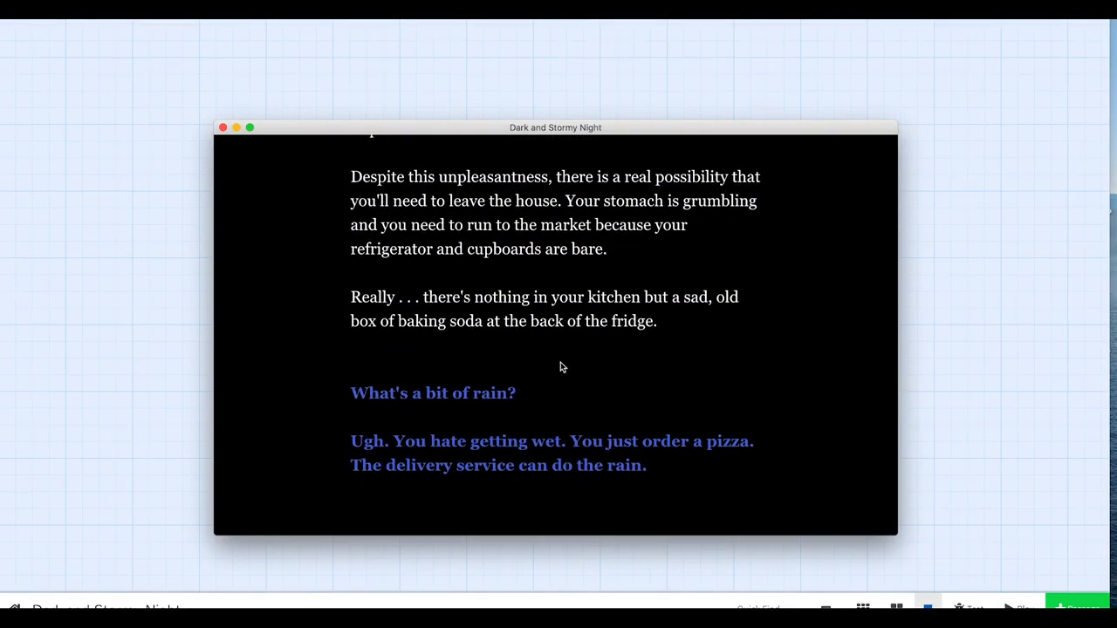
{"action": "left_click", "coordinate": [525, 444]}
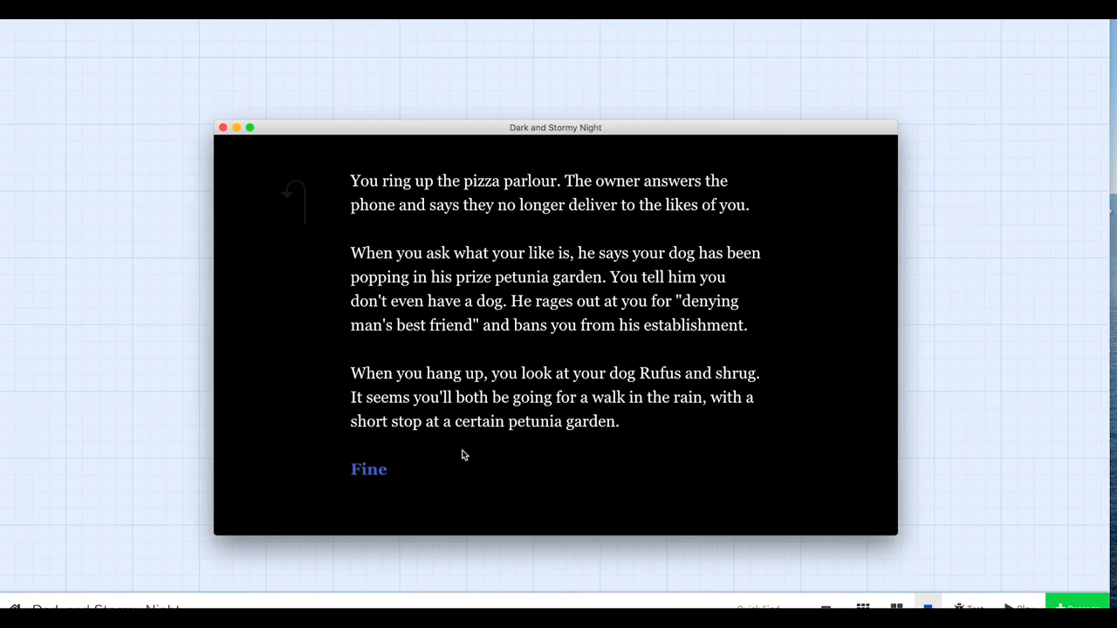
{"action": "left_click", "coordinate": [371, 476]}
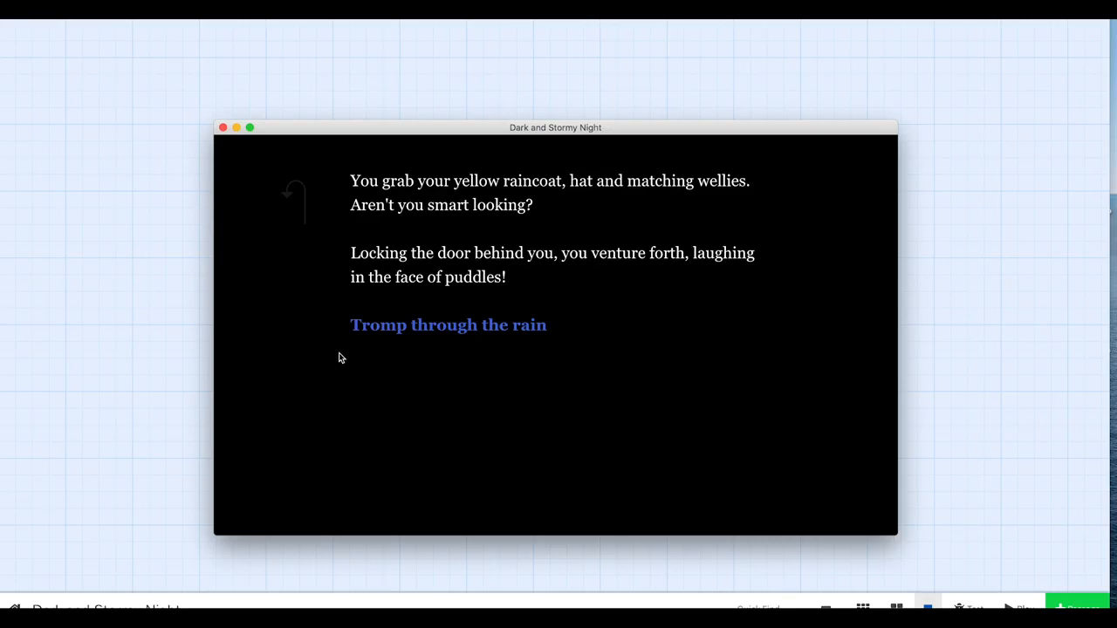
{"action": "left_click", "coordinate": [224, 128]}
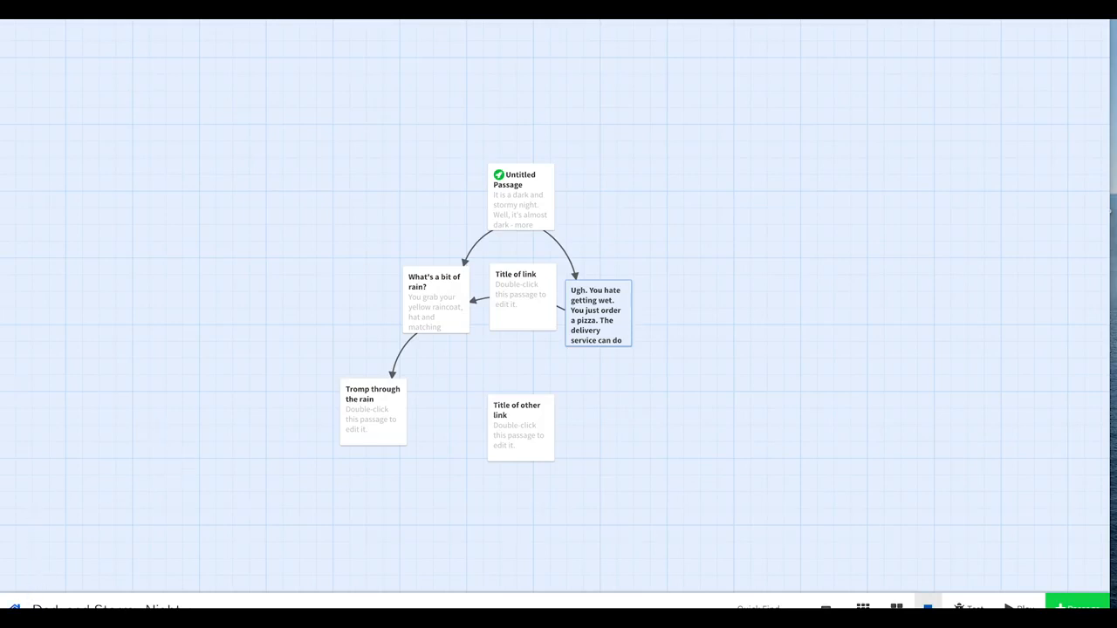
Step: Return to the story list and save an archive as HTML text in the Downloads folder under the suggested name
{"action": "left_click", "coordinate": [15, 609]}
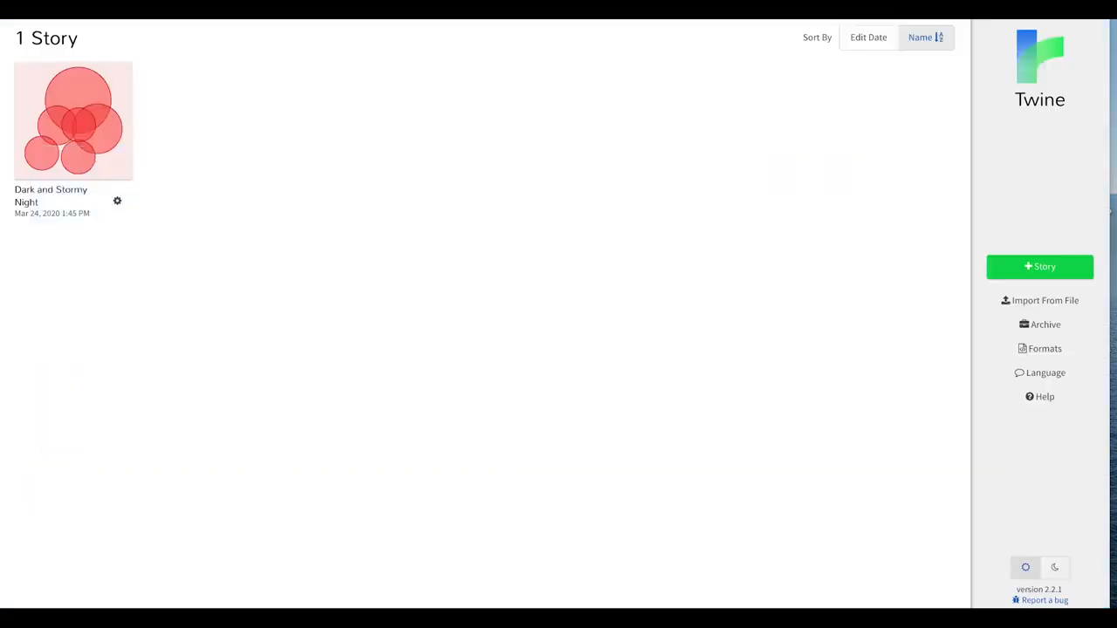
{"action": "left_click", "coordinate": [1042, 324]}
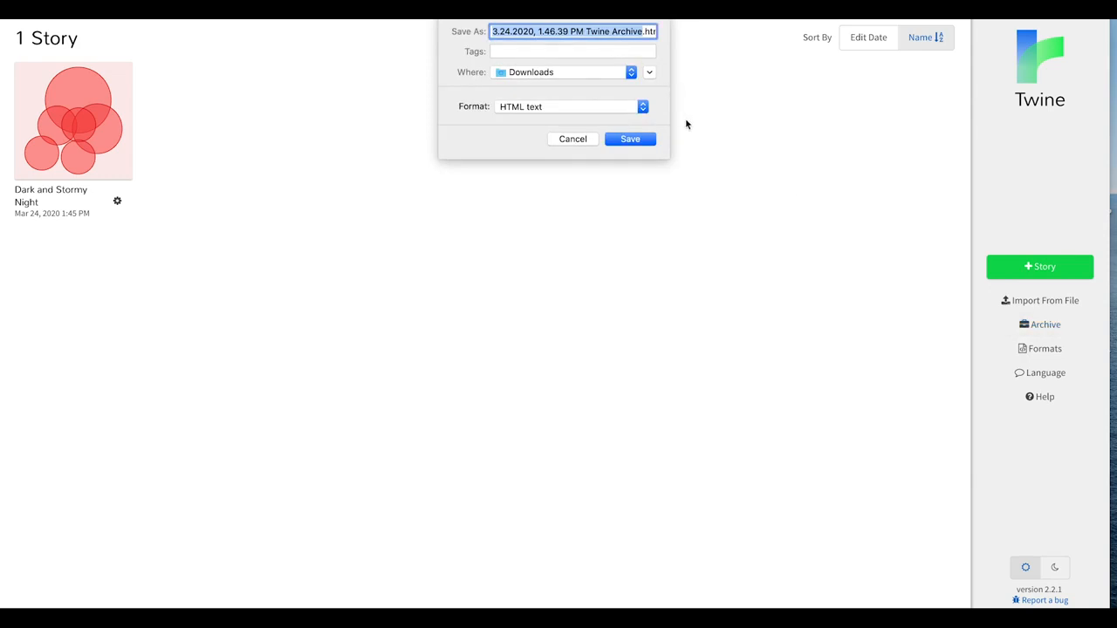
{"action": "left_click", "coordinate": [630, 139]}
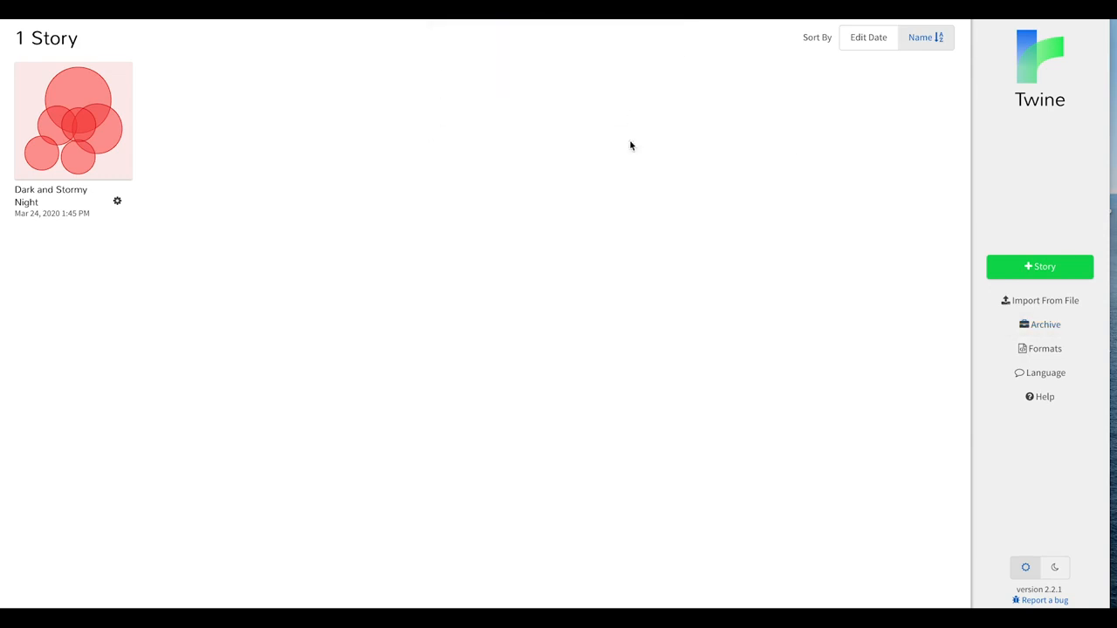